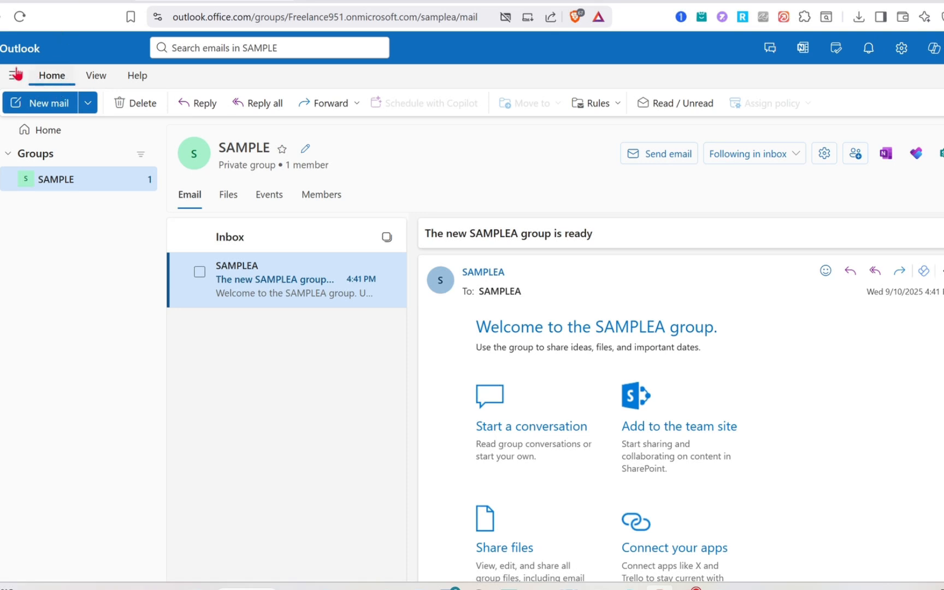
pyautogui.click(0, 48)
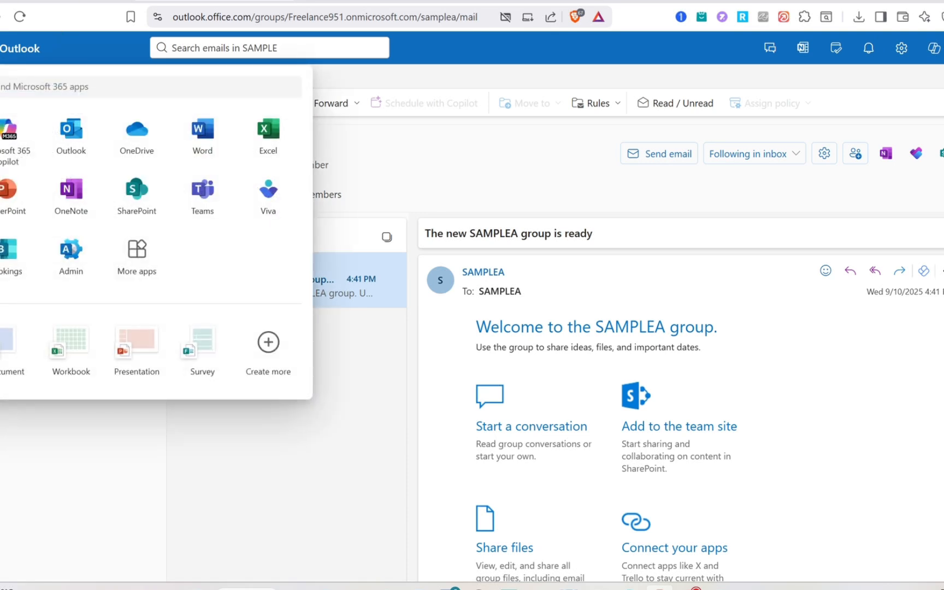
pyautogui.click(0, 48)
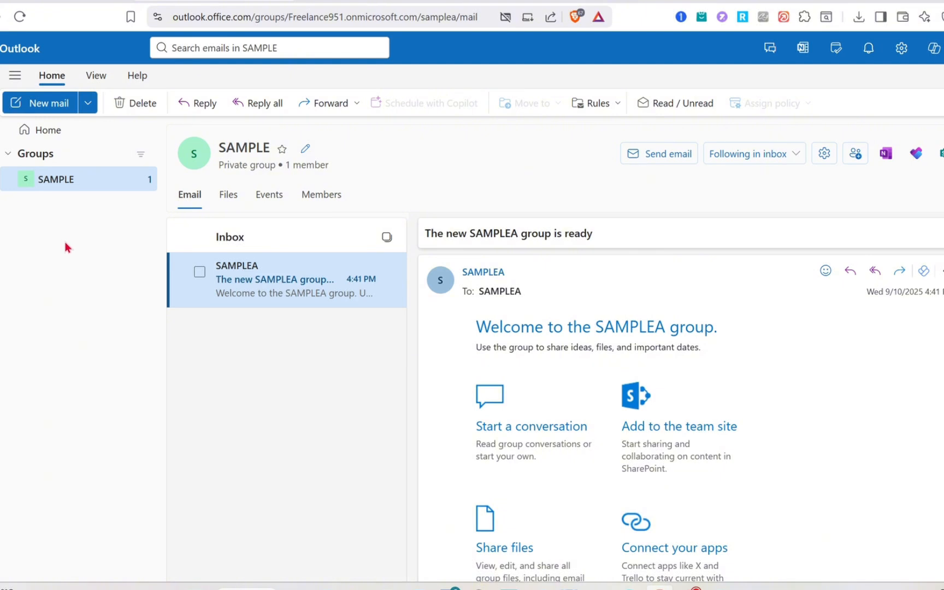
# Create a new group named SAMPLE 2 with the default settings and add one suggested member to it
pyautogui.click(88, 104)
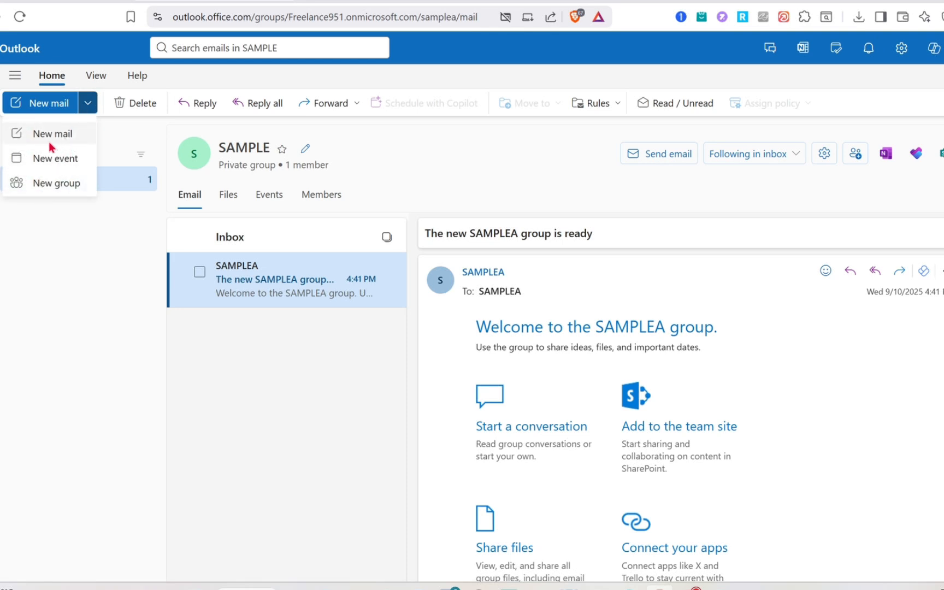
pyautogui.click(82, 185)
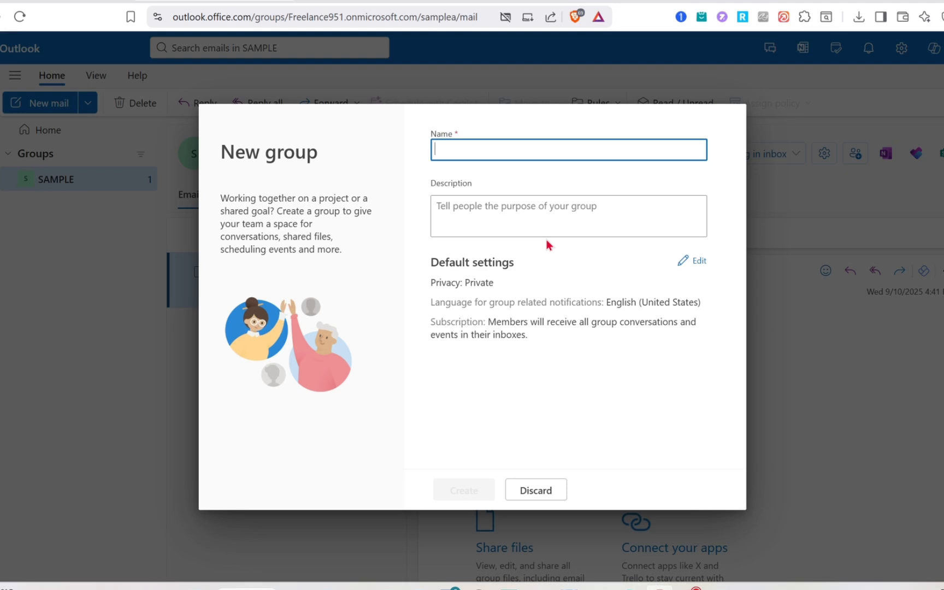
pyautogui.press('capslock')
pyautogui.write('SAMPLE 1')
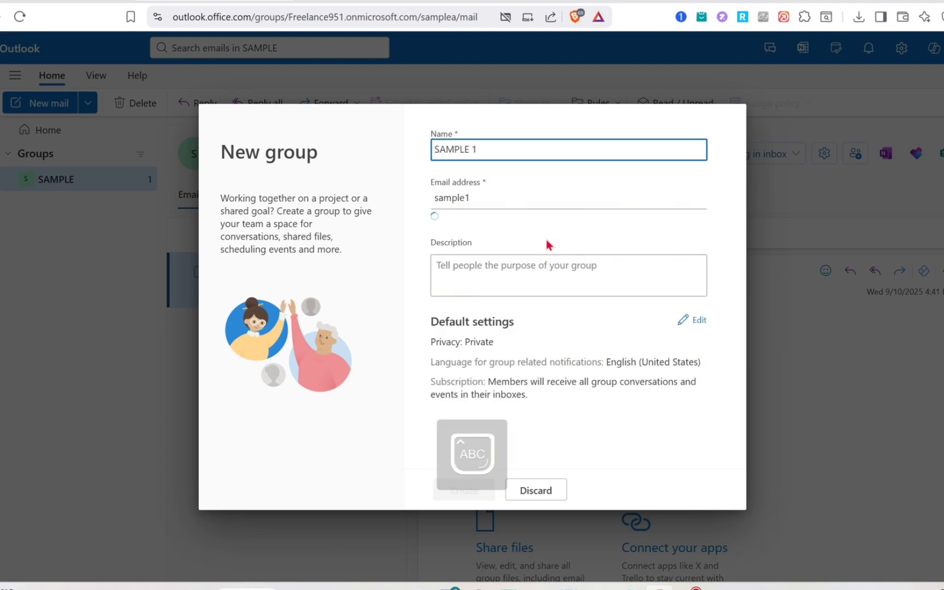
pyautogui.press('BackSpace')
pyautogui.write('2')
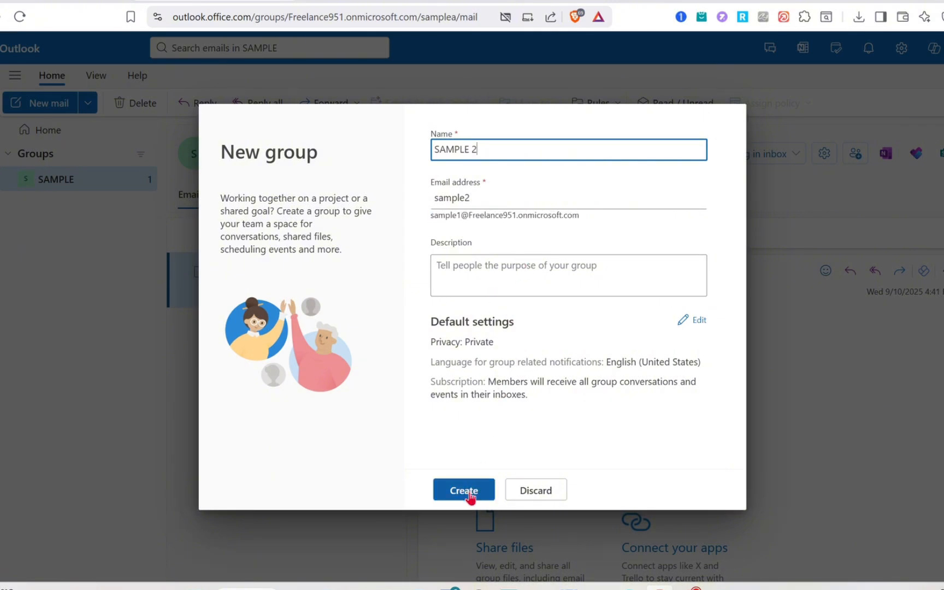
pyautogui.click(463, 490)
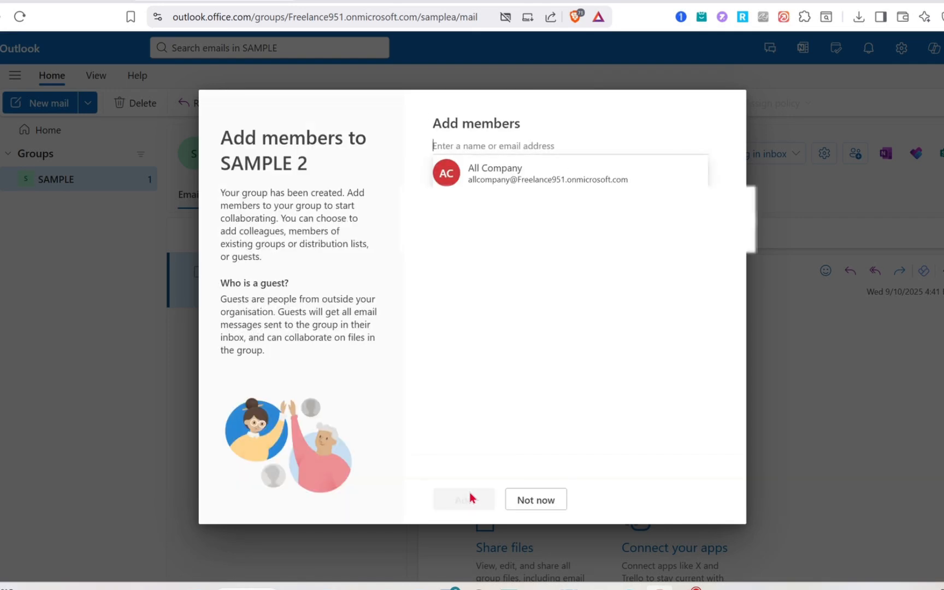
pyautogui.click(531, 180)
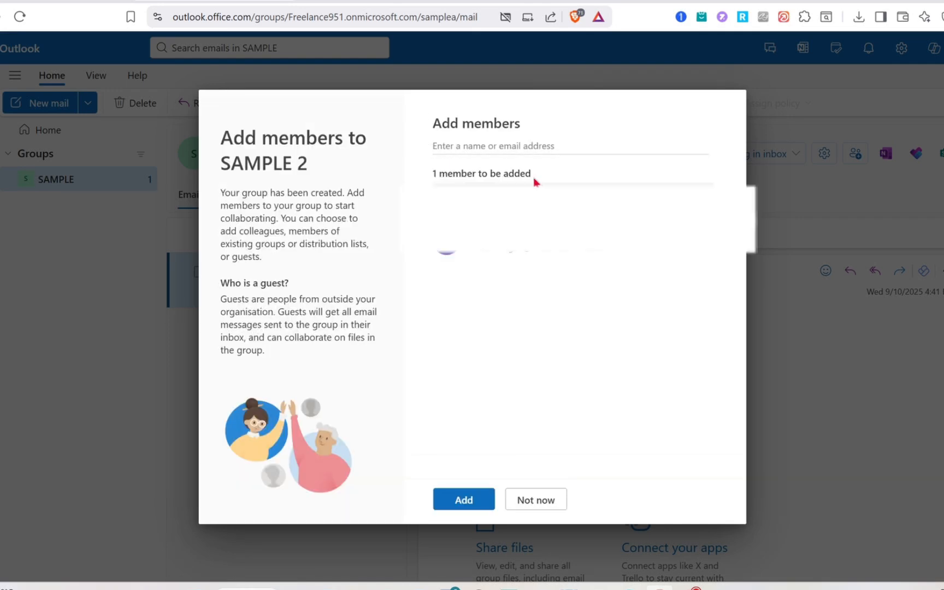
pyautogui.click(473, 504)
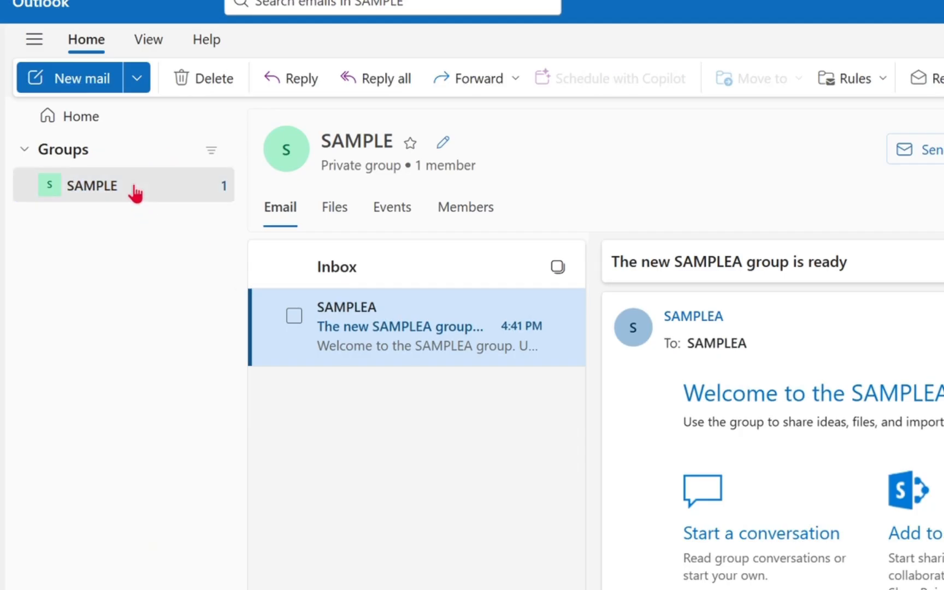
# View the SAMPLE group's welcome email in its own window and close it
pyautogui.click(134, 191)
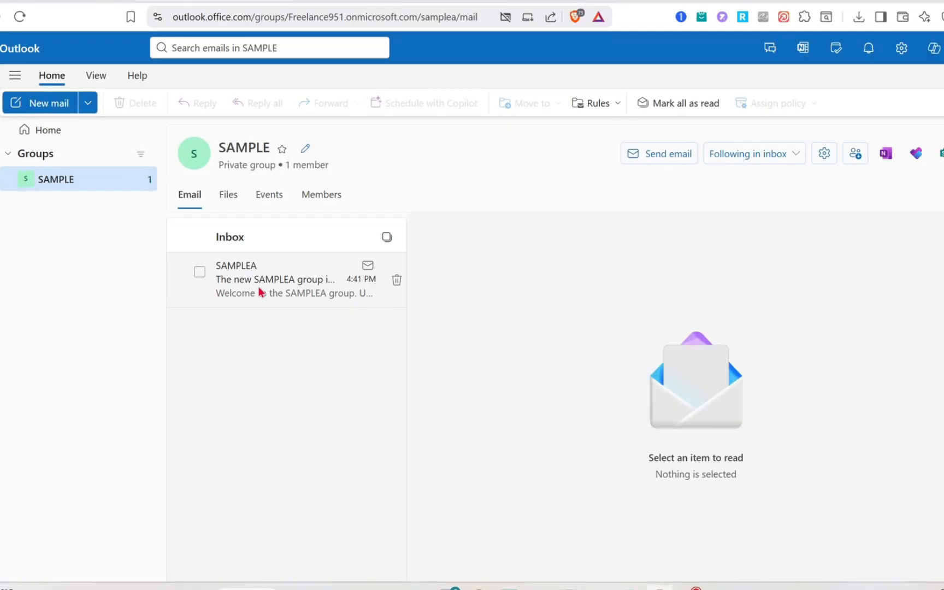
pyautogui.doubleClick(260, 290)
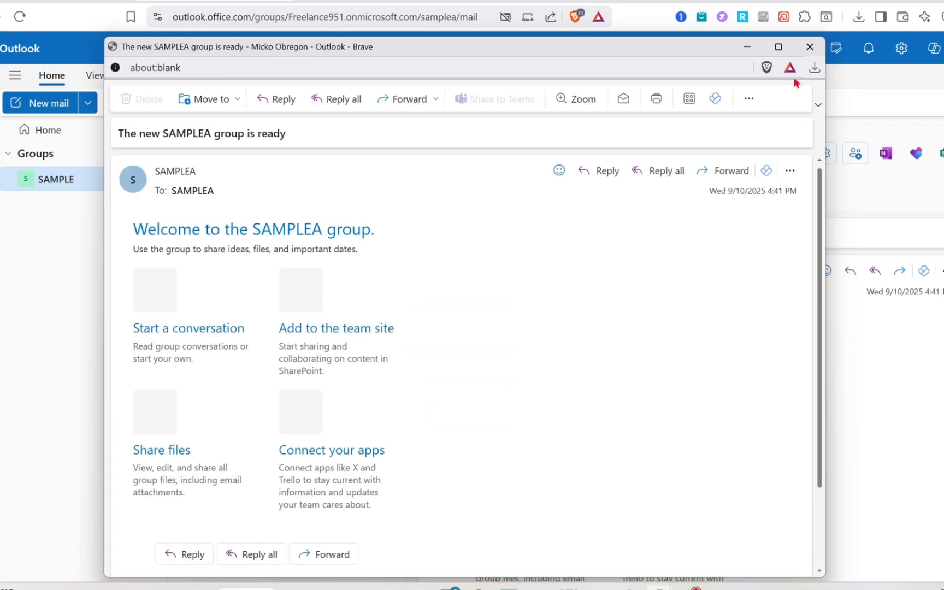
pyautogui.click(808, 47)
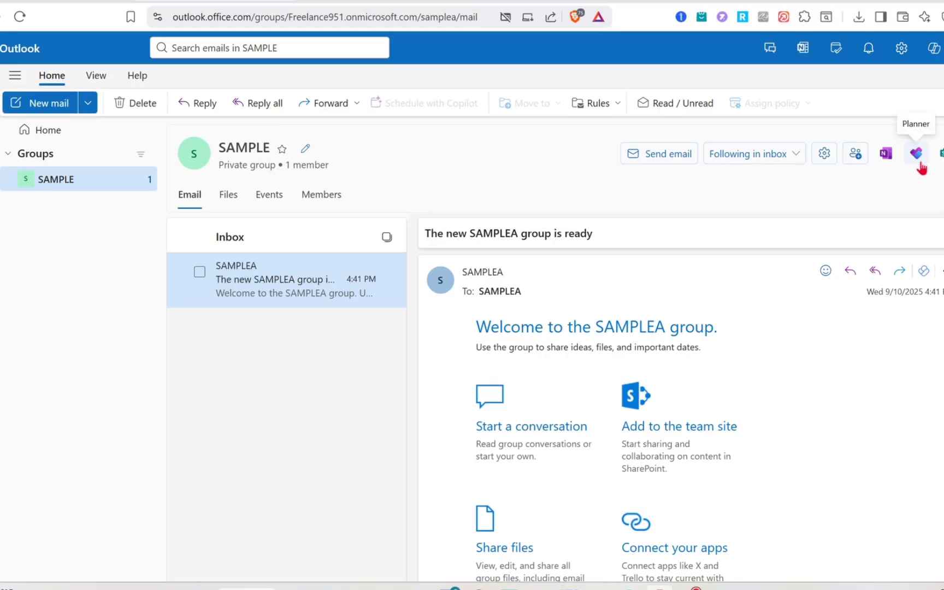
# Open the SAMPLE group's plan in Planner and look through its Grid, Board, Schedule and Charts views
pyautogui.click(916, 154)
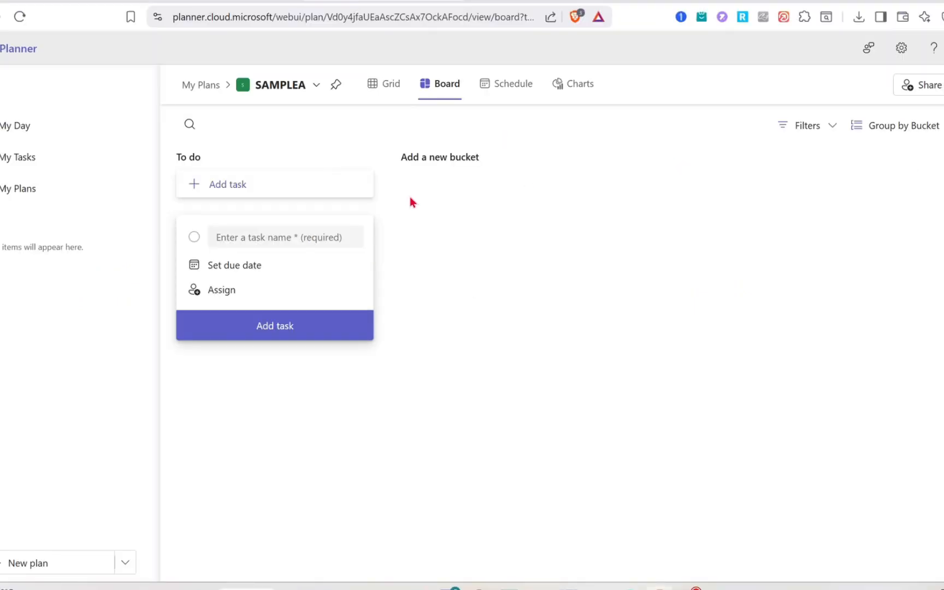
pyautogui.click(392, 98)
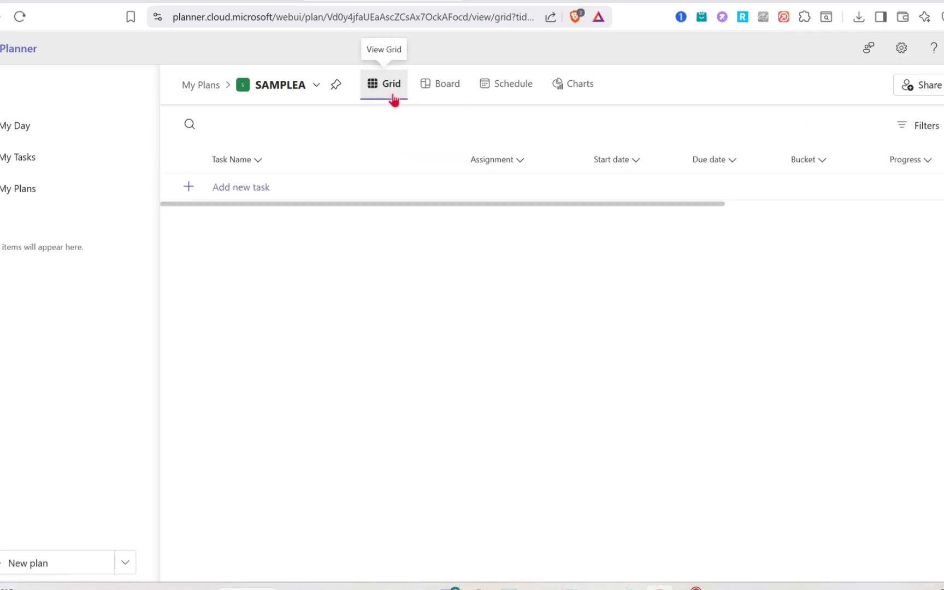
pyautogui.click(452, 86)
pyautogui.click(495, 98)
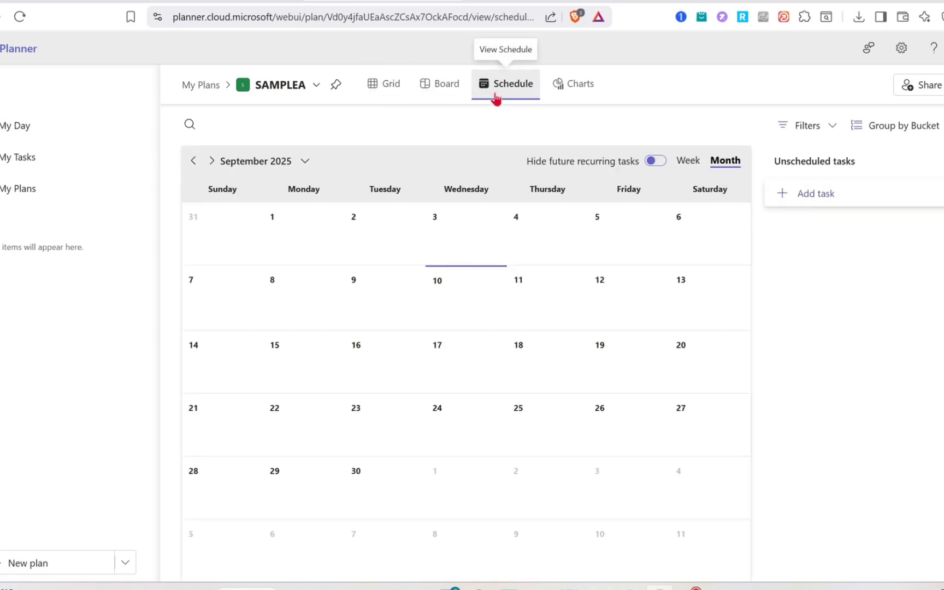
pyautogui.click(566, 96)
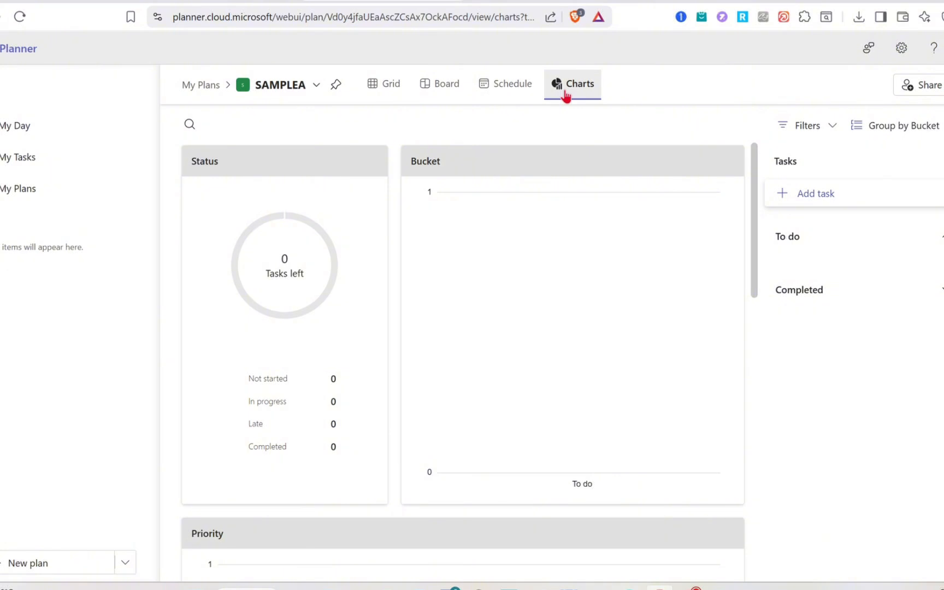
pyautogui.click(386, 82)
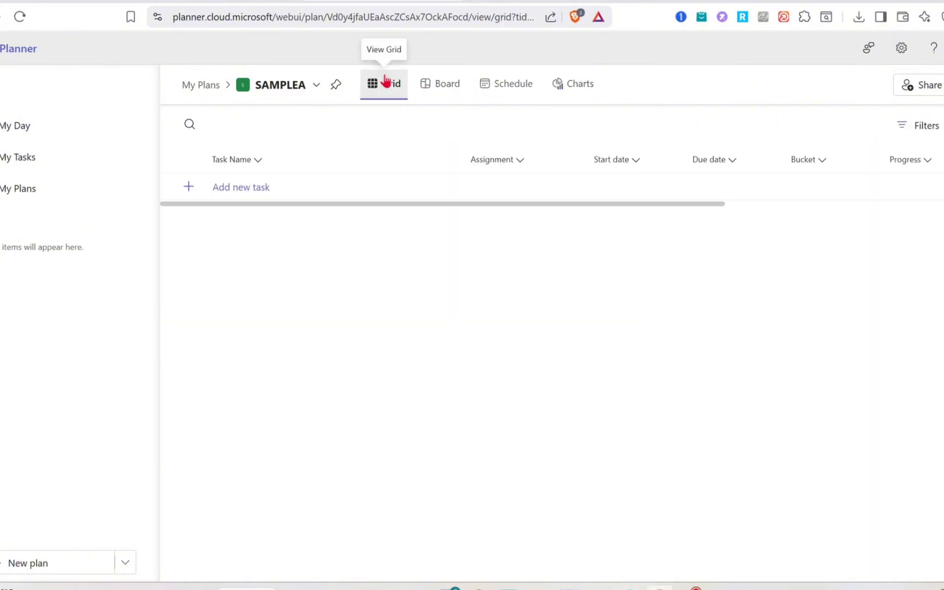
# Add a task named INTERVIEW to the board's To do bucket, due September 17, 2025
pyautogui.click(435, 93)
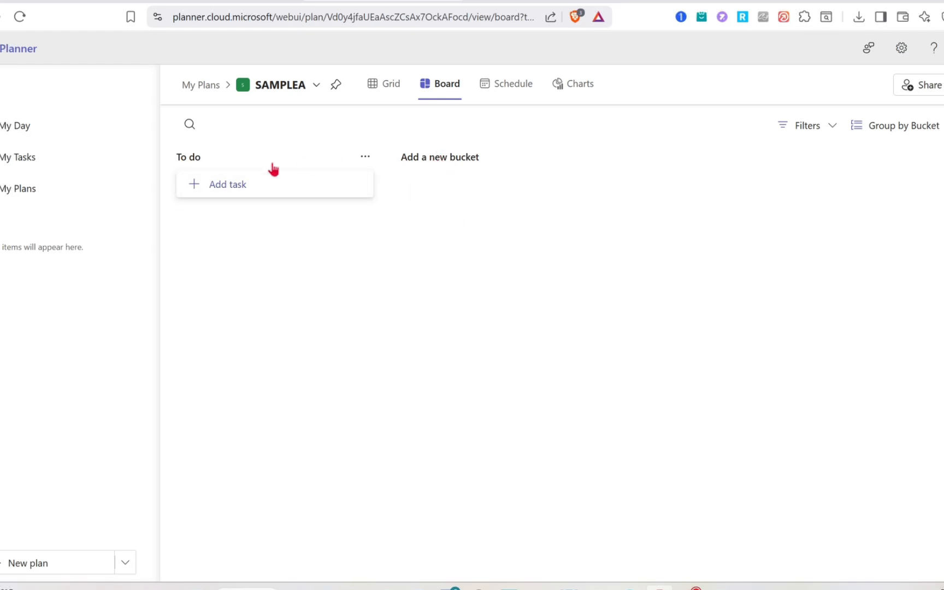
pyautogui.click(235, 190)
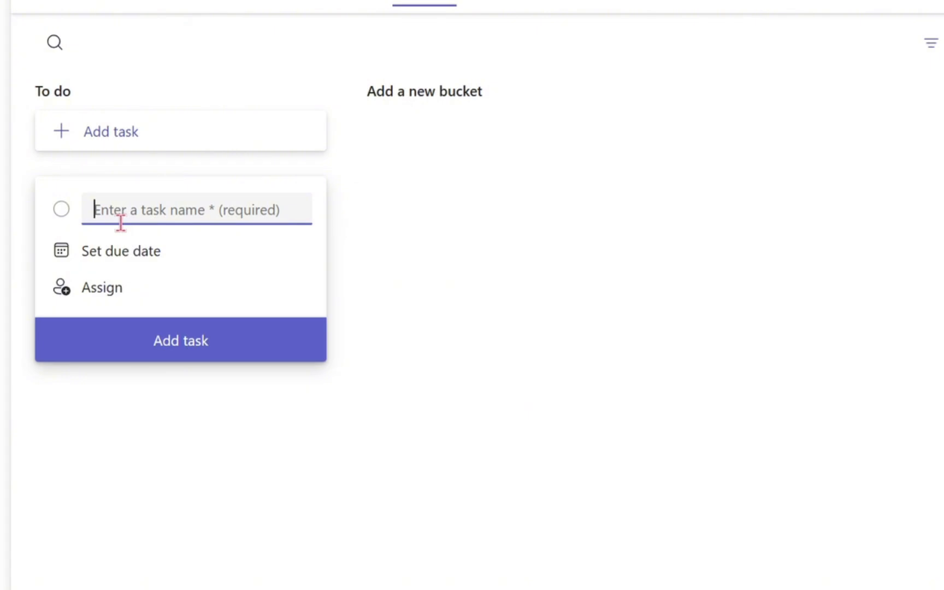
pyautogui.write('INTER')
pyautogui.write('V')
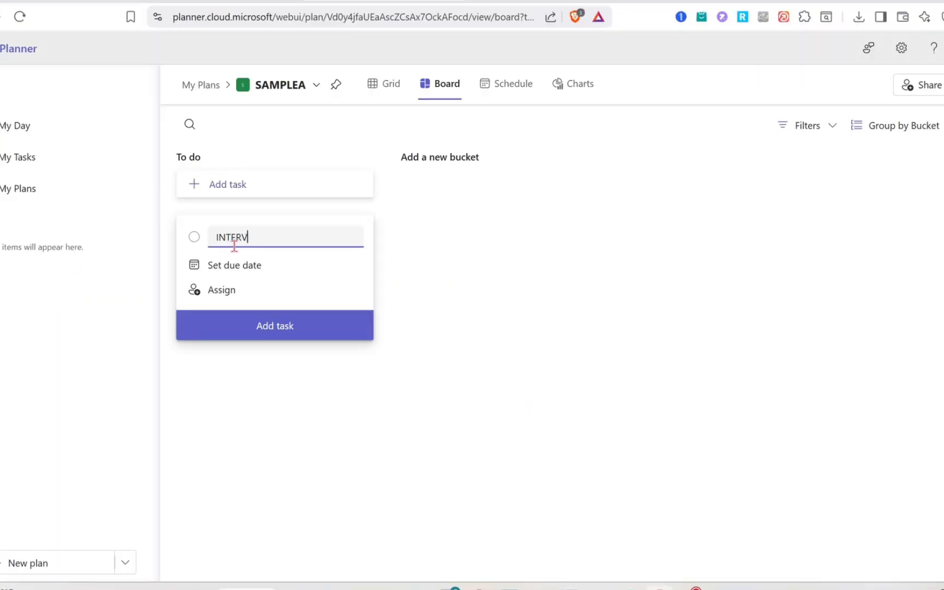
pyautogui.write('IEW')
pyautogui.click(250, 269)
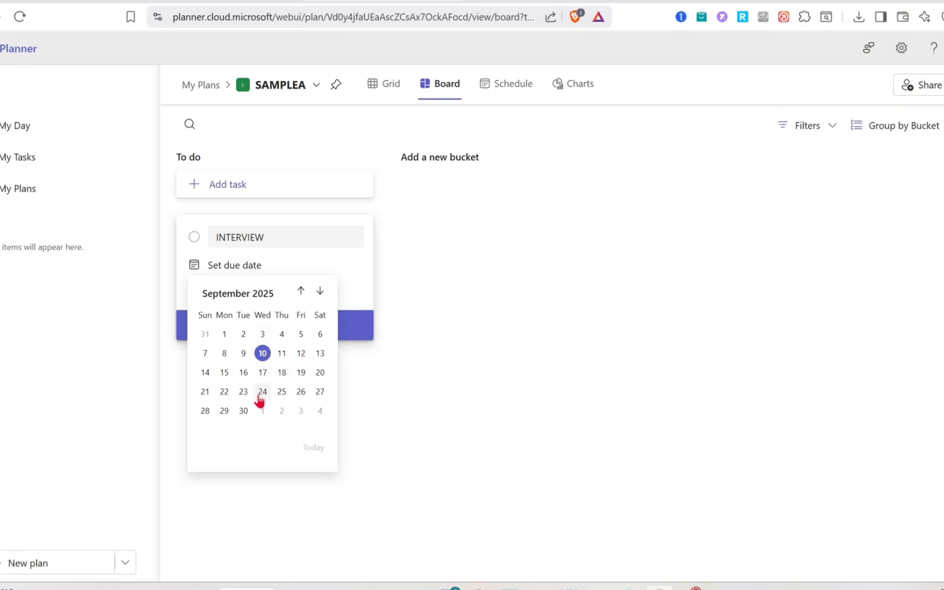
pyautogui.click(262, 372)
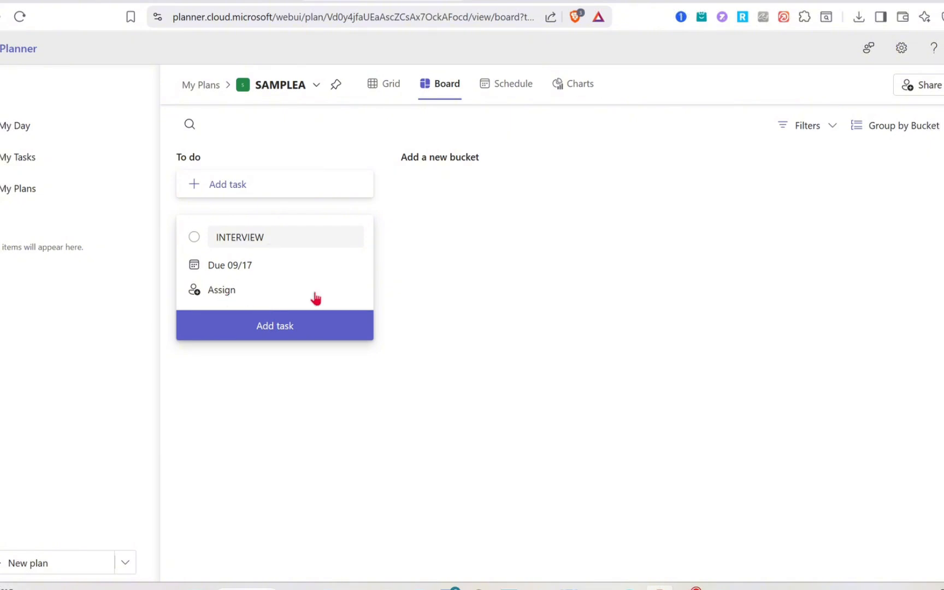
pyautogui.click(282, 336)
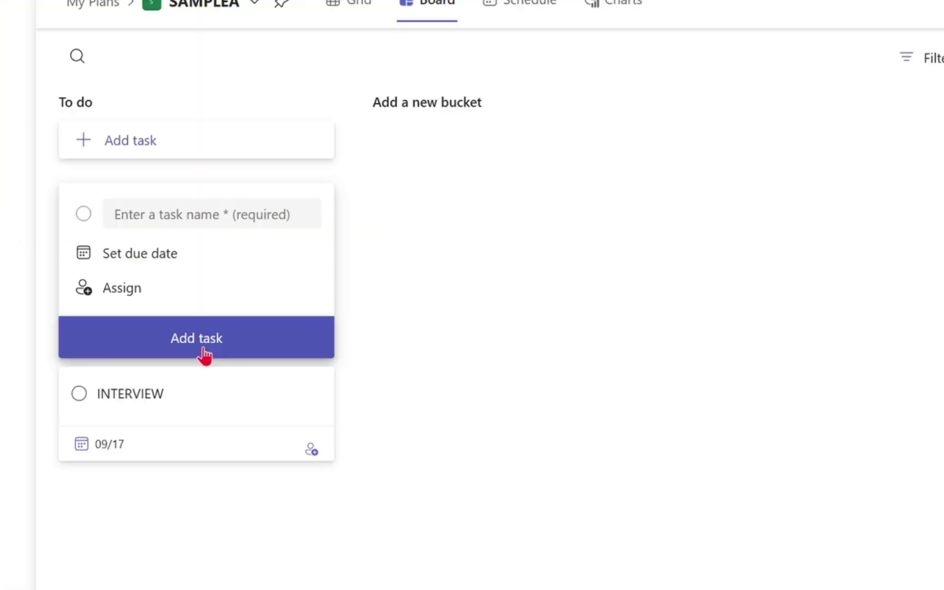
pyautogui.click(215, 538)
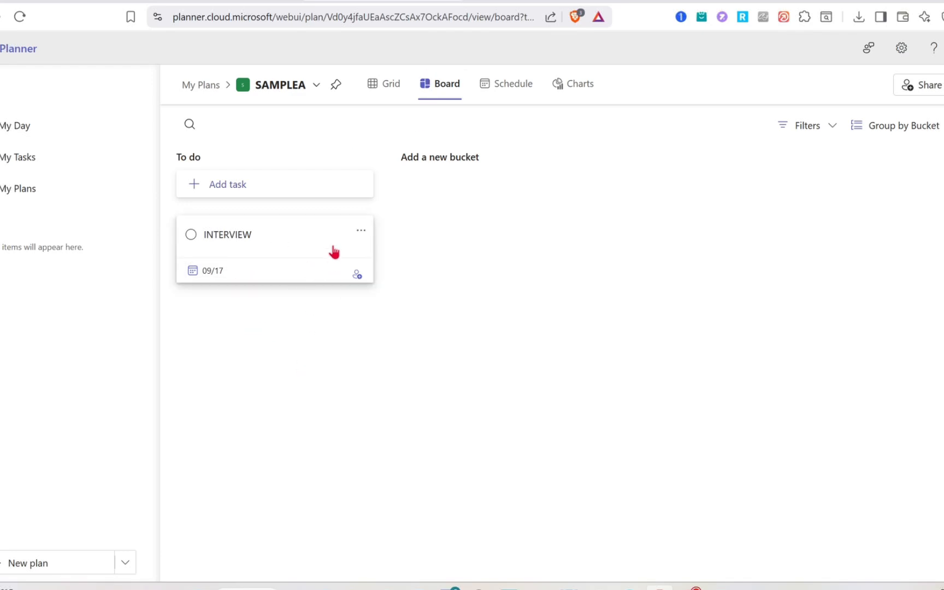
# Open the INTERVIEW task's details and apply the Blue label to it
pyautogui.click(332, 251)
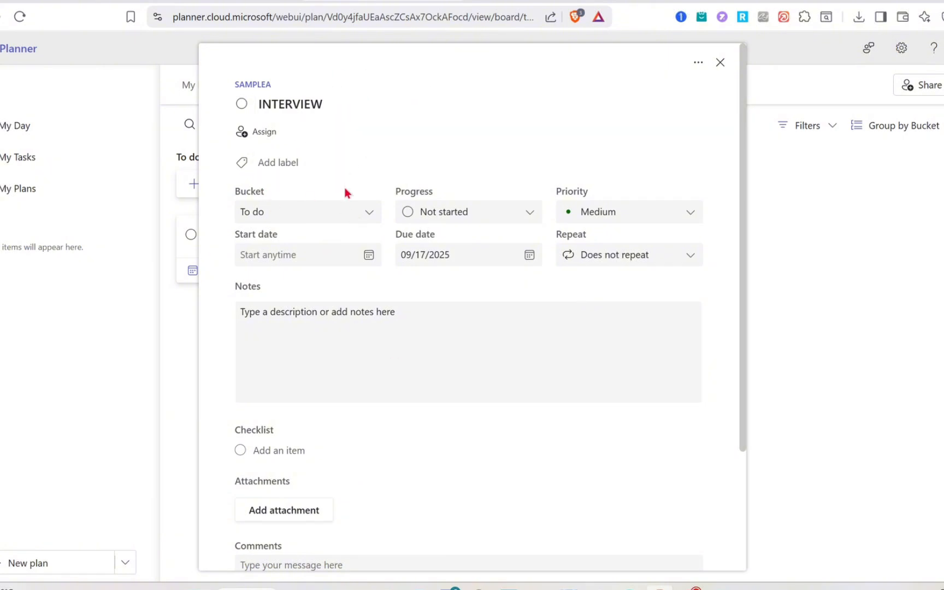
pyautogui.click(322, 162)
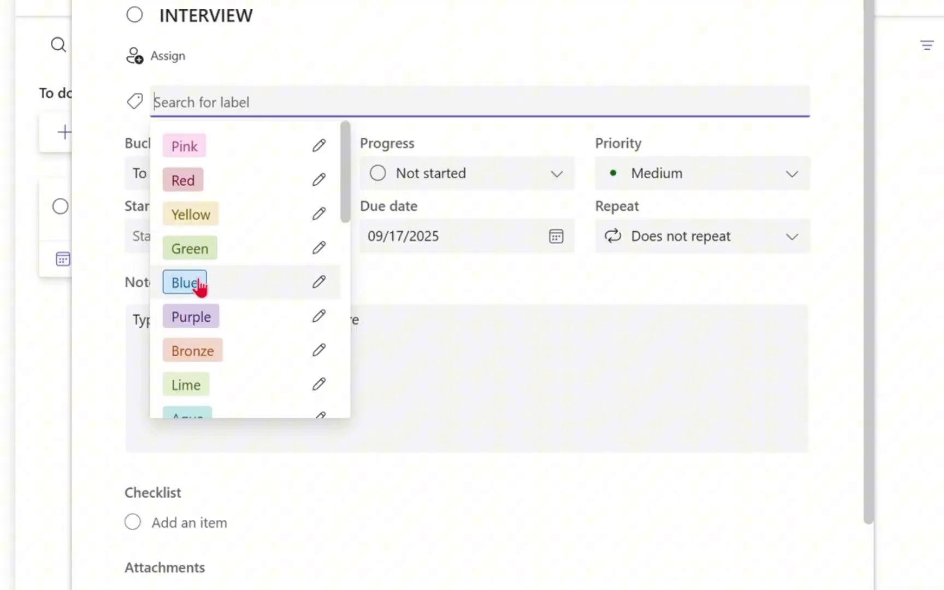
pyautogui.click(282, 287)
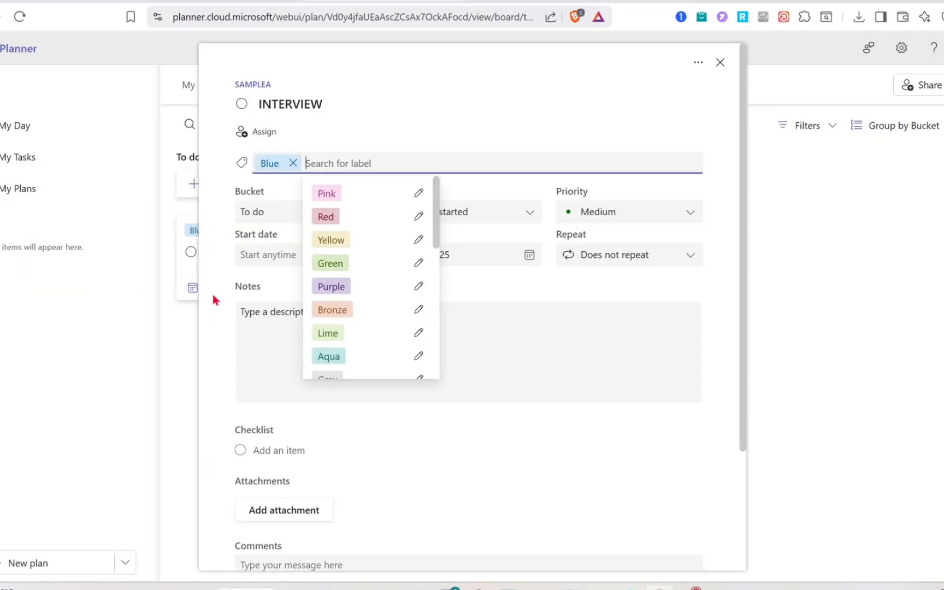
pyautogui.click(93, 304)
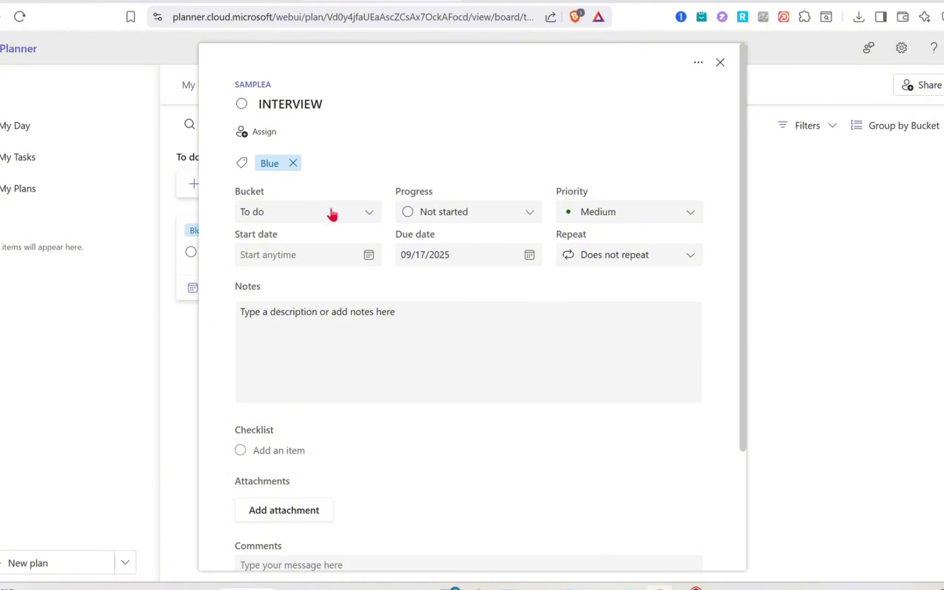
# Set the INTERVIEW task's bucket to To do, progress to In progress and priority to Medium
pyautogui.click(372, 213)
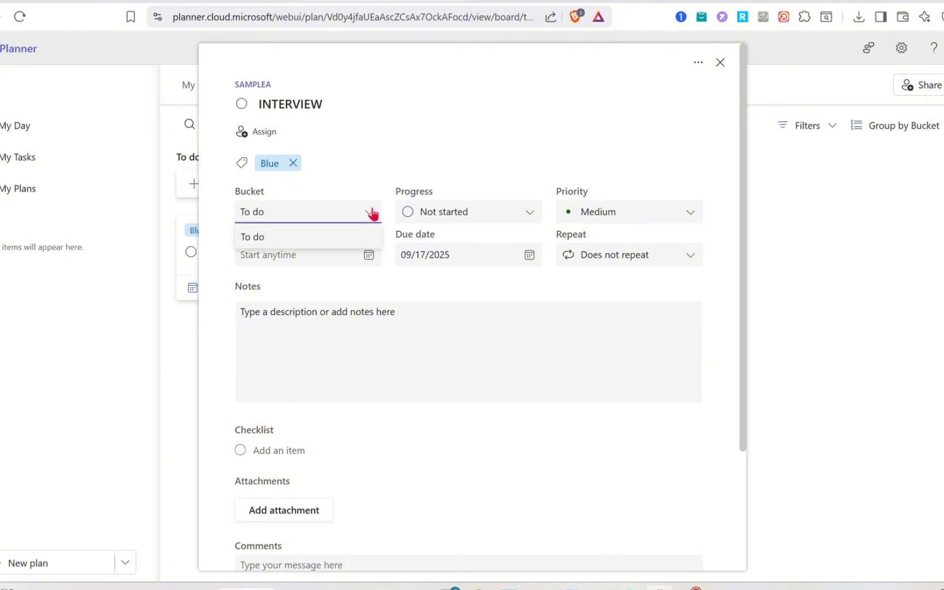
pyautogui.click(377, 236)
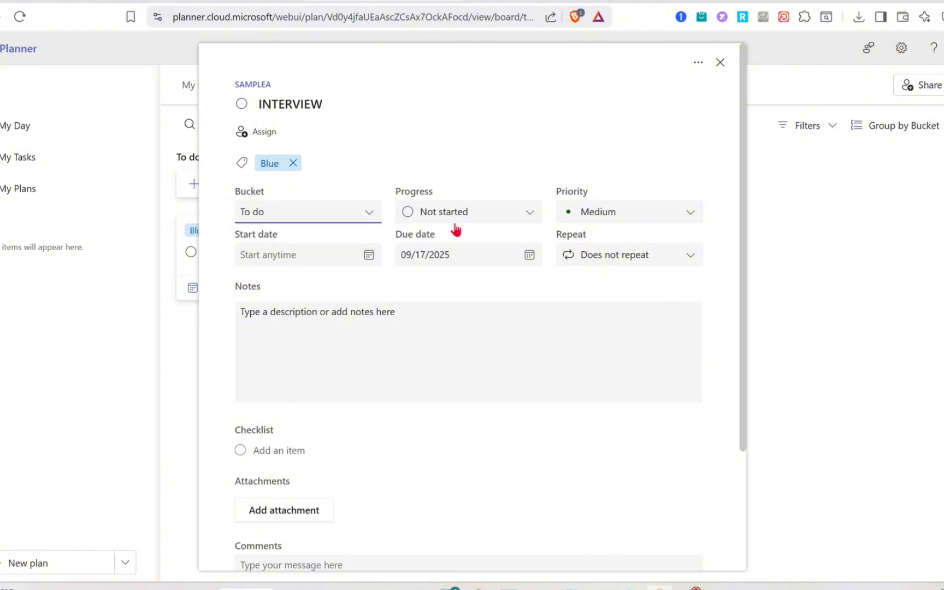
pyautogui.click(474, 214)
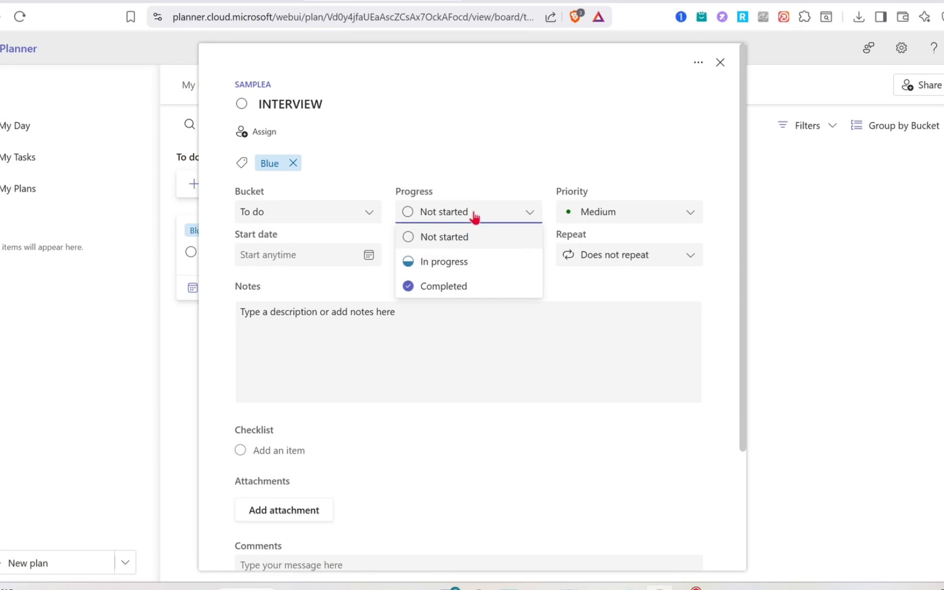
pyautogui.click(460, 267)
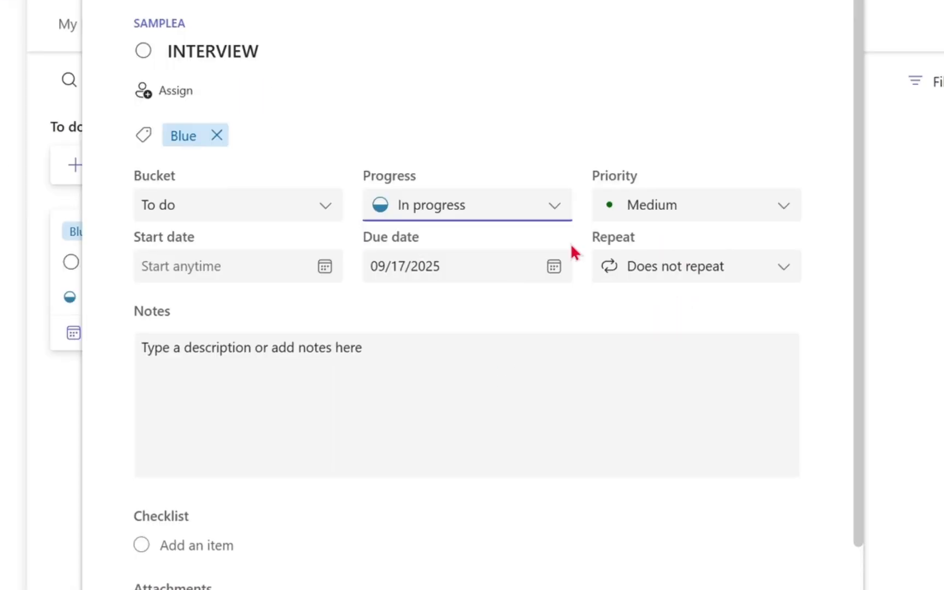
pyautogui.click(777, 210)
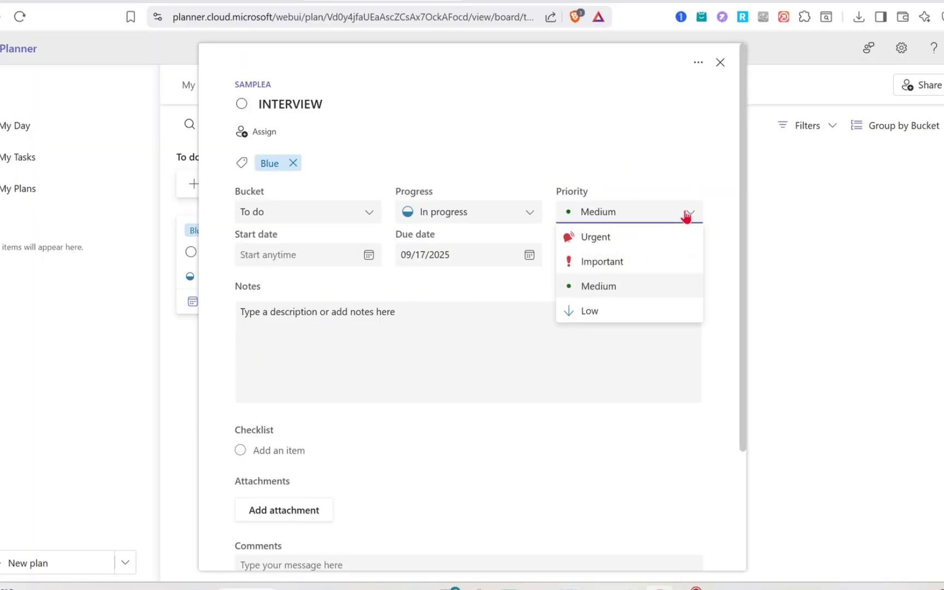
pyautogui.click(610, 287)
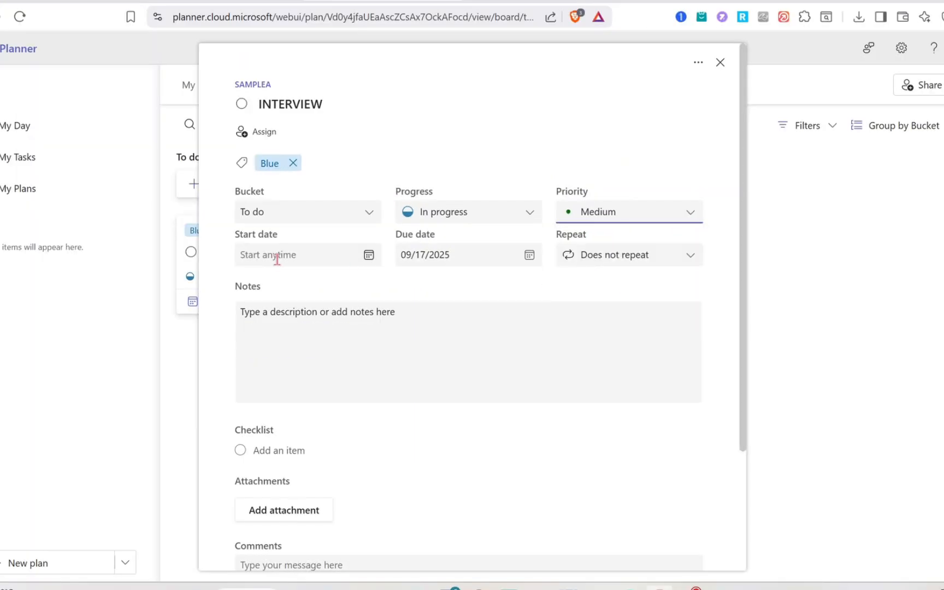
# Set the INTERVIEW task's start date to September 11, 2025, and look over its checklist, attachments and comments sections
pyautogui.click(308, 256)
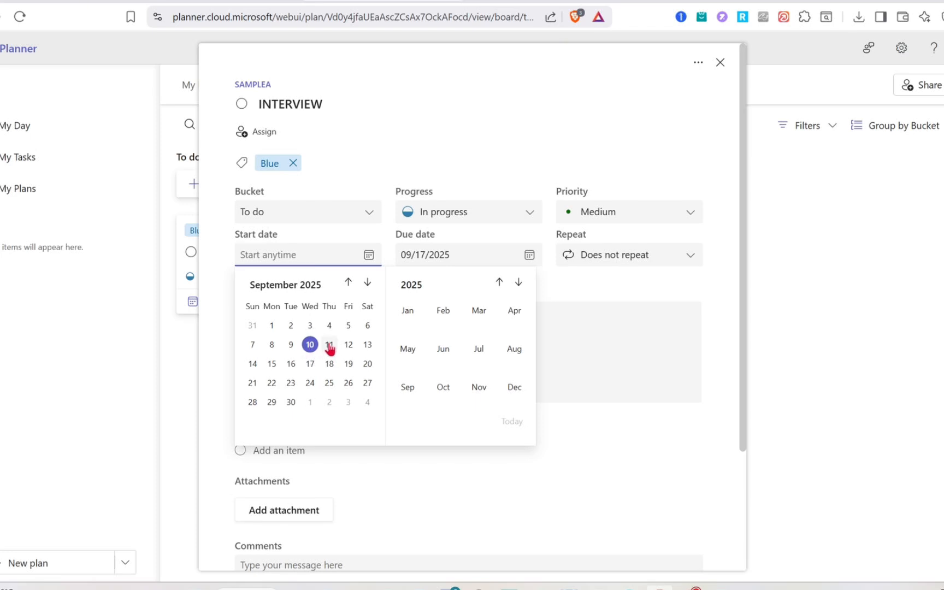
pyautogui.click(329, 345)
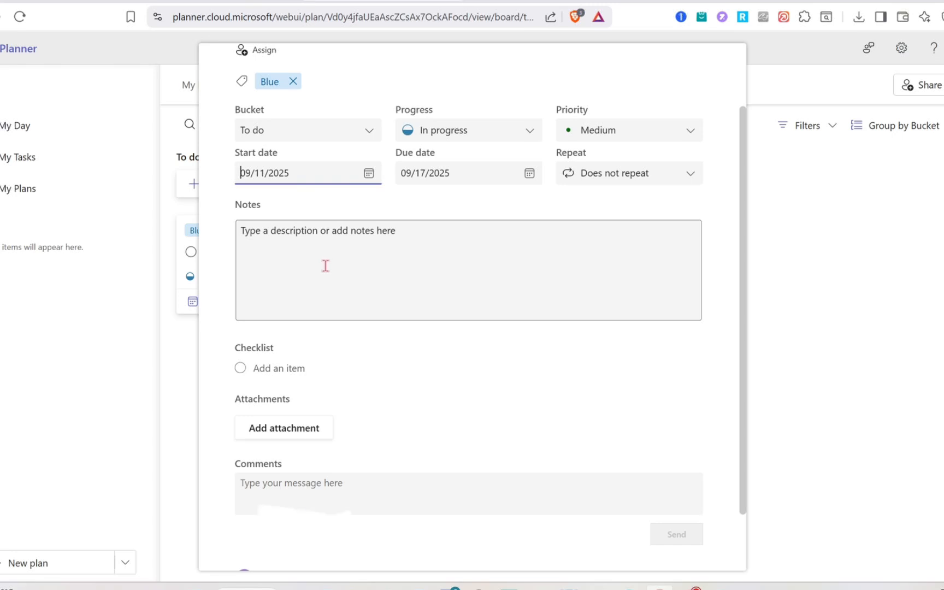
pyautogui.scroll(-1, 324, 265)
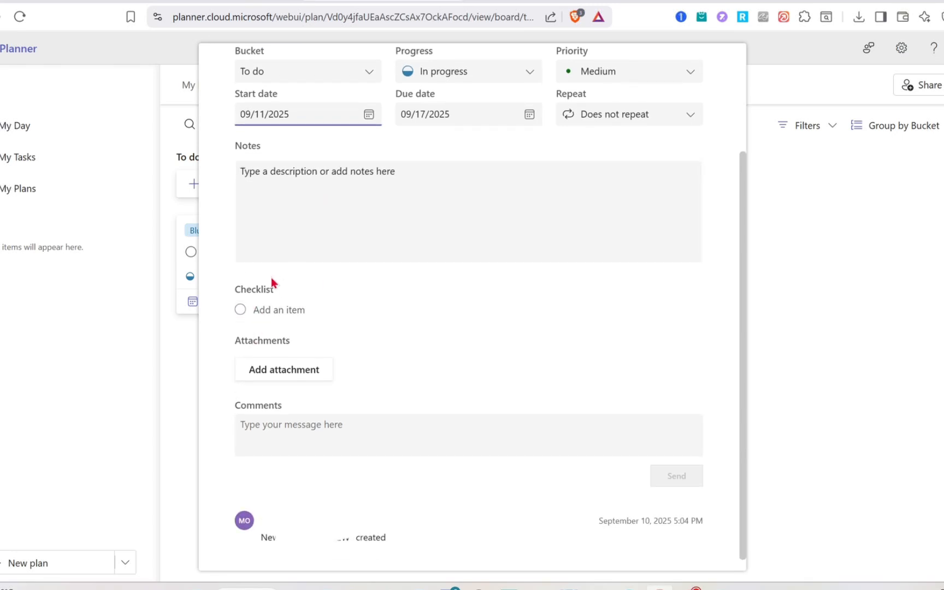
pyautogui.click(239, 312)
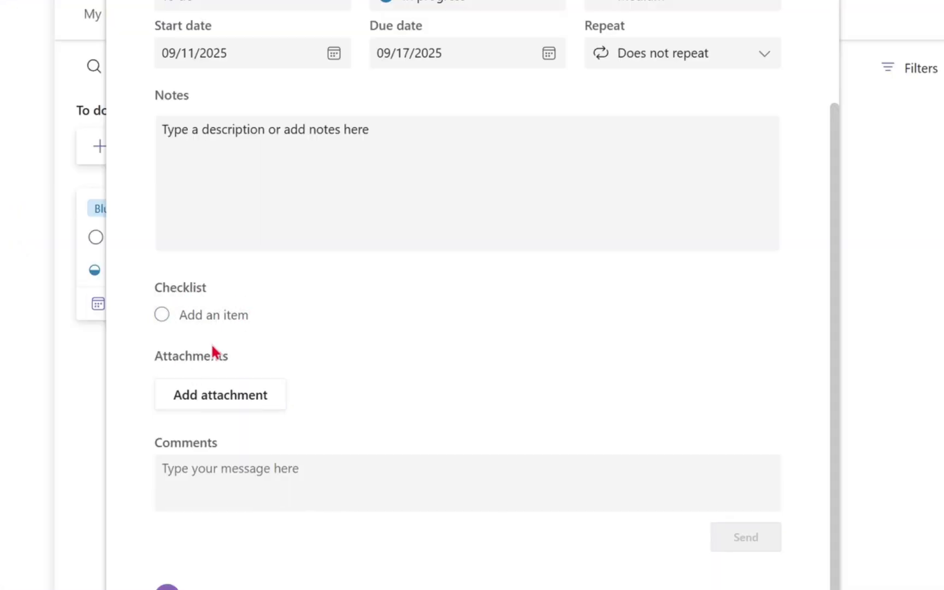
pyautogui.scroll(-1, 213, 352)
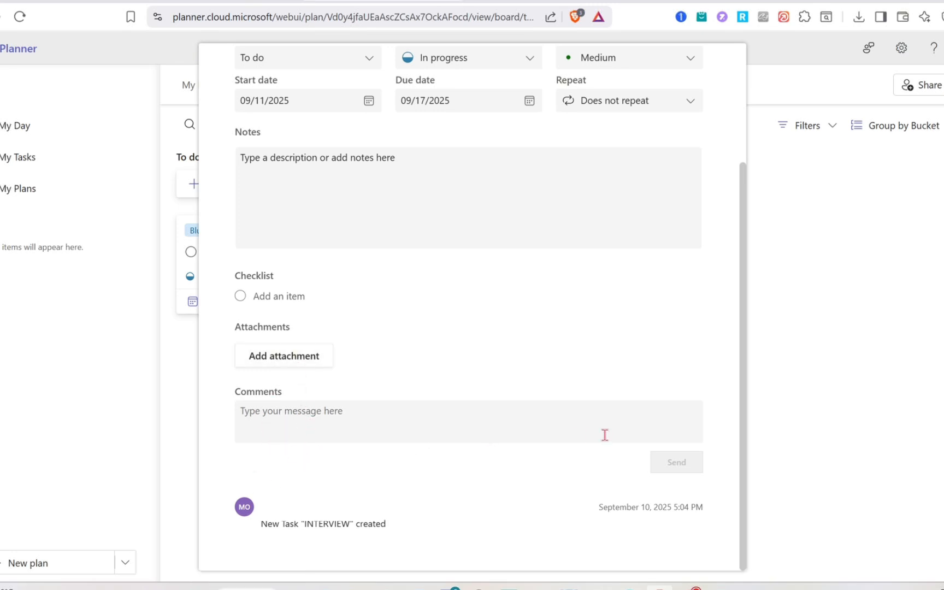
pyautogui.scroll(3, 605, 436)
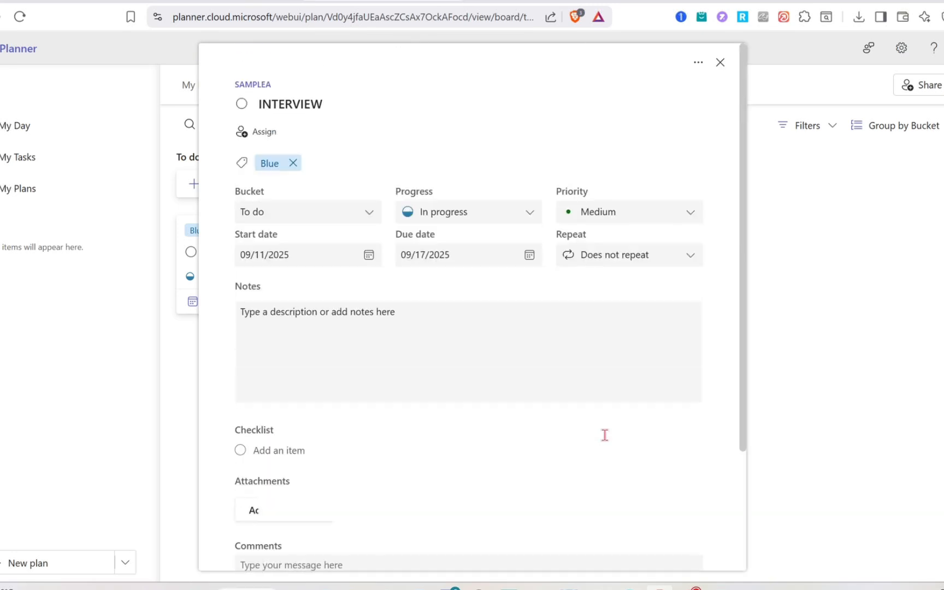
pyautogui.click(720, 63)
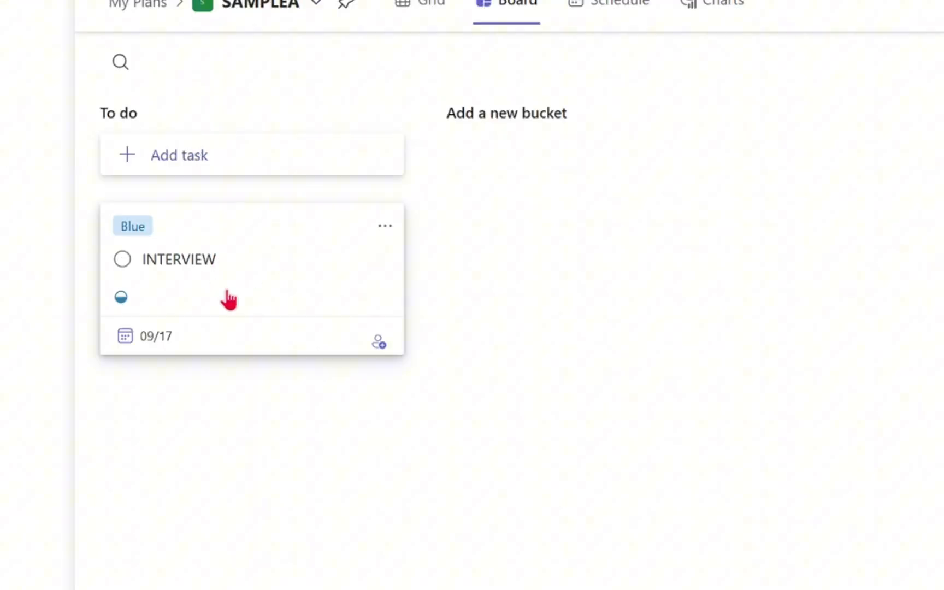
pyautogui.click(229, 297)
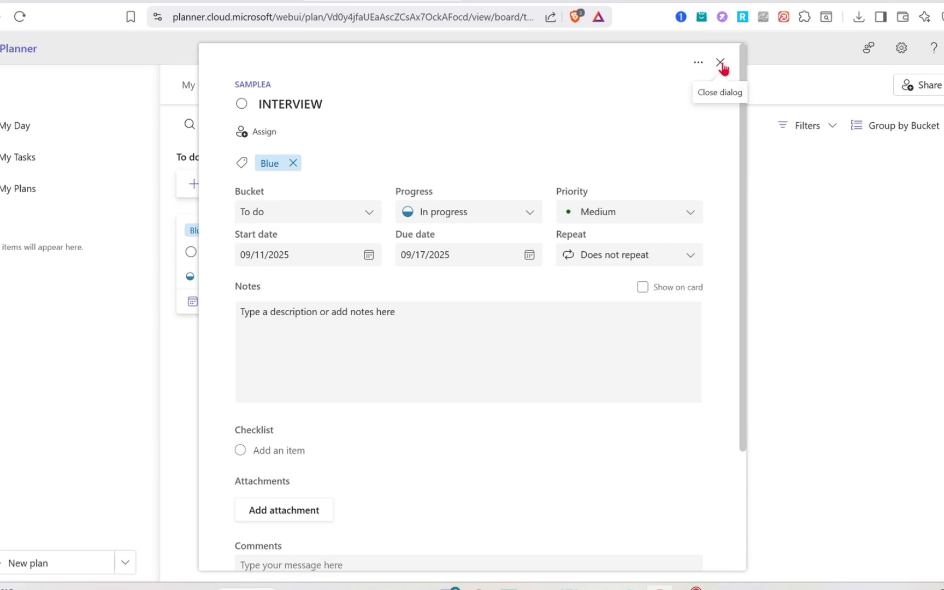
pyautogui.click(720, 64)
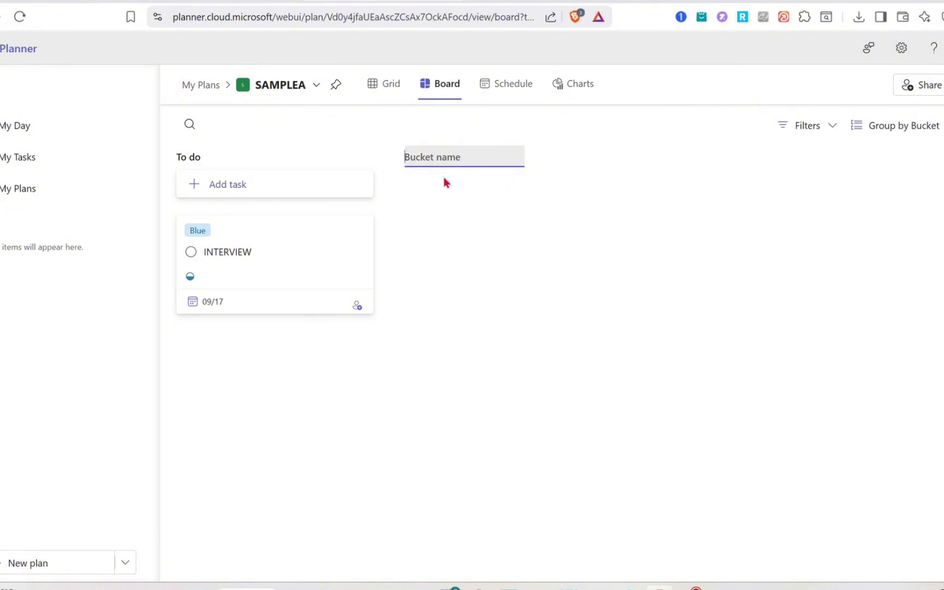
# Add a new bucket named 2ND PHASE to the plan's board
pyautogui.write('2ND ')
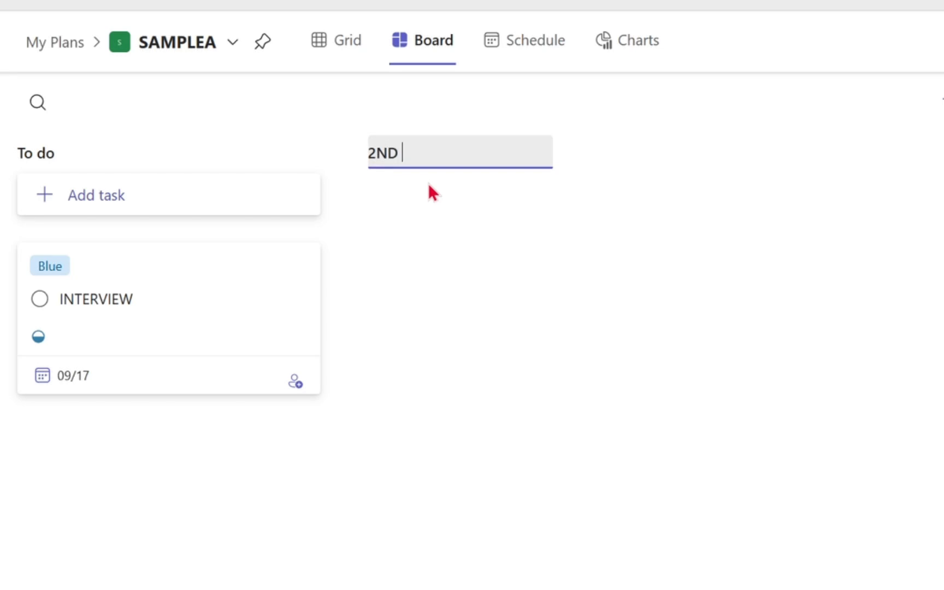
pyautogui.write('PJ')
pyautogui.press('BackSpace')
pyautogui.write('HASE')
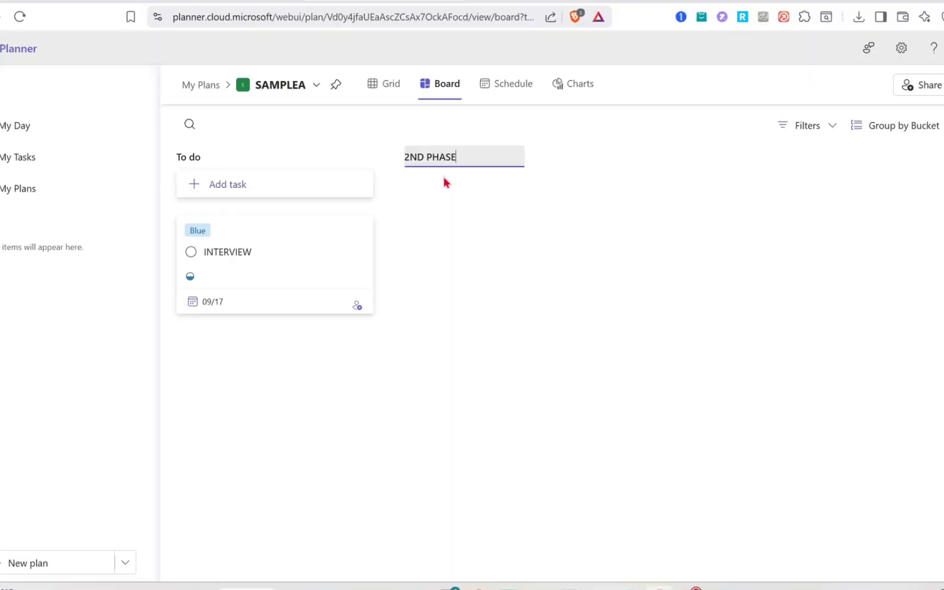
pyautogui.press('Return')
pyautogui.click(494, 278)
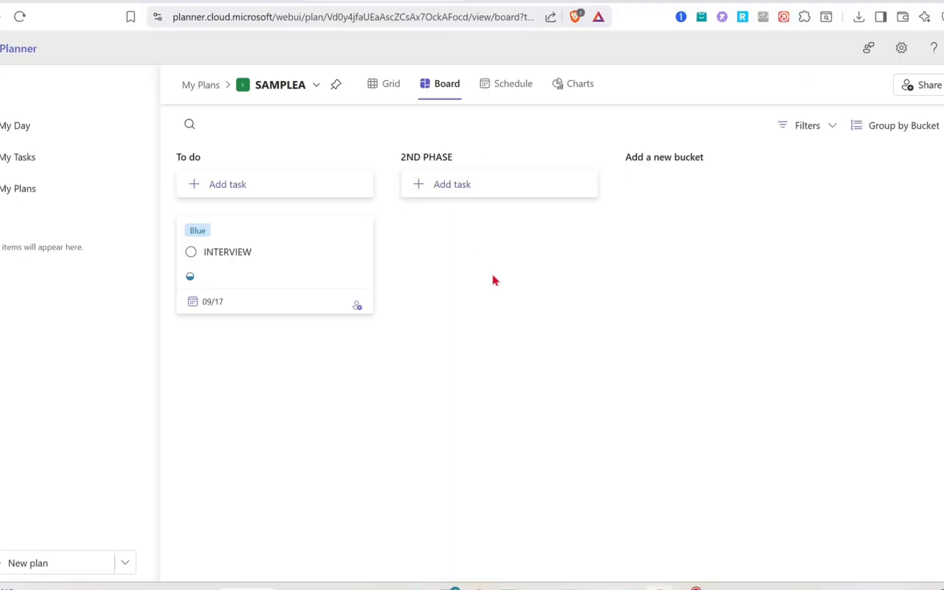
# Add a task named Sample to the 2ND PHASE bucket without a due date or assignee
pyautogui.click(461, 197)
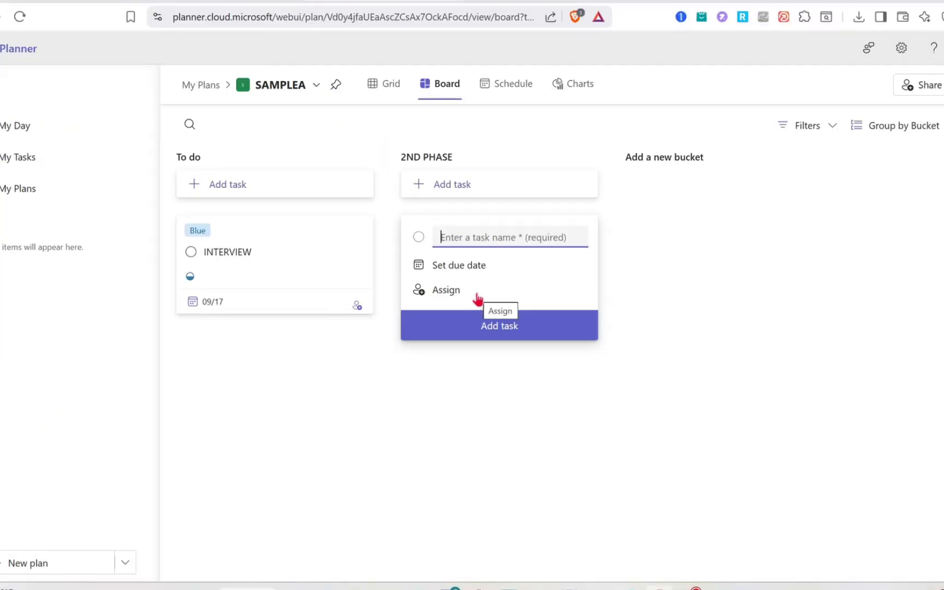
pyautogui.write('Sample')
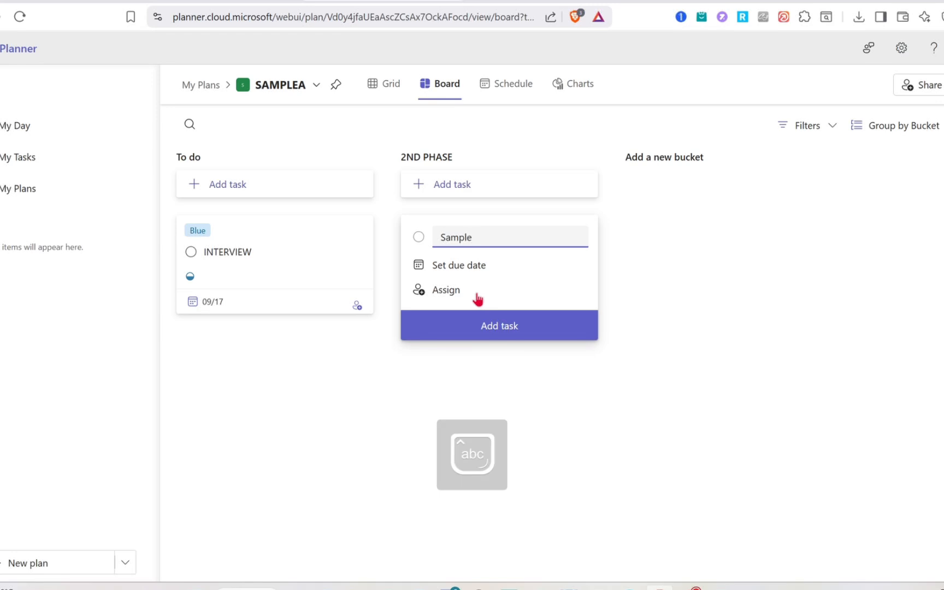
pyautogui.click(522, 333)
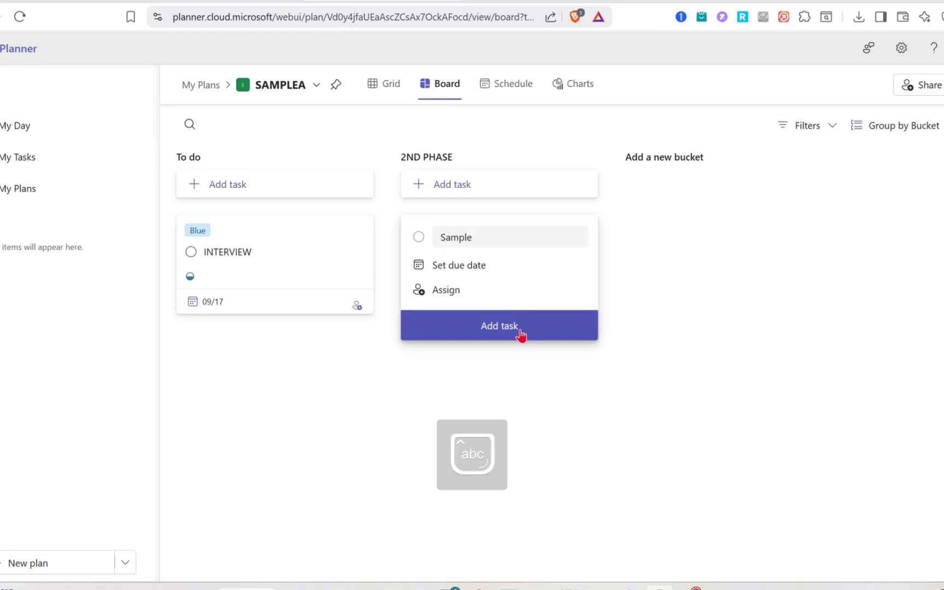
pyautogui.click(664, 300)
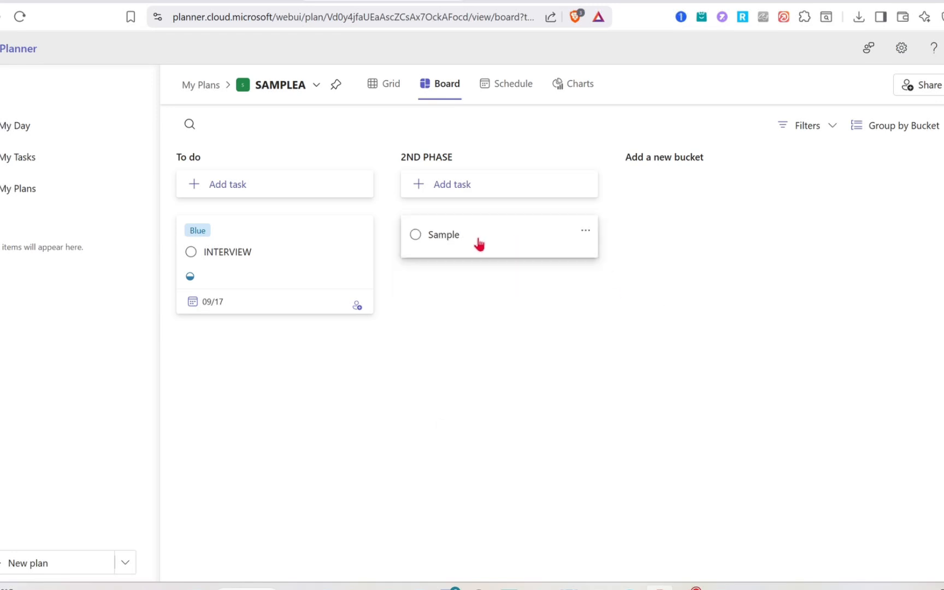
# Look through the Sample task's details, including its dates, notes, checklist, attachments and comments, and return to the board
pyautogui.click(464, 242)
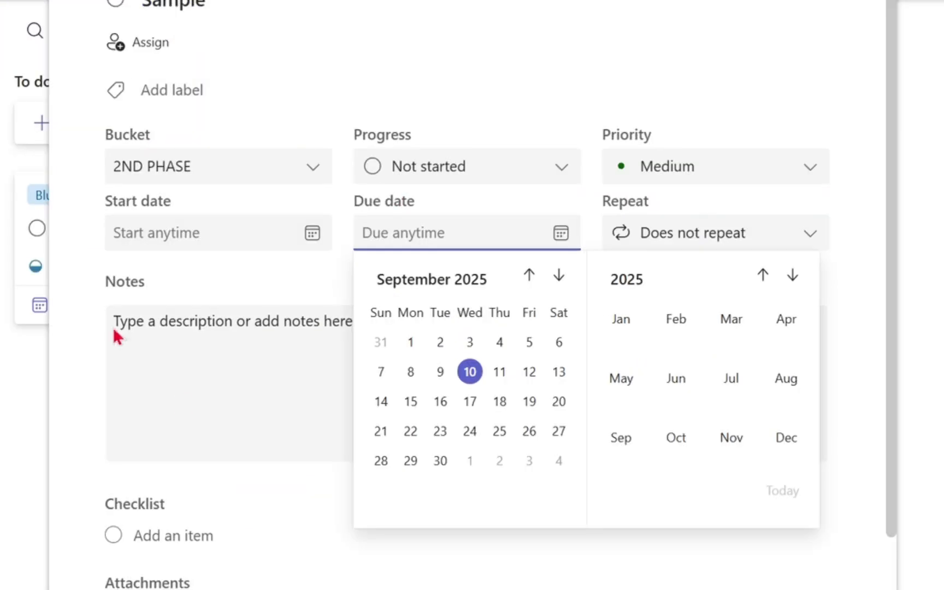
pyautogui.click(361, 293)
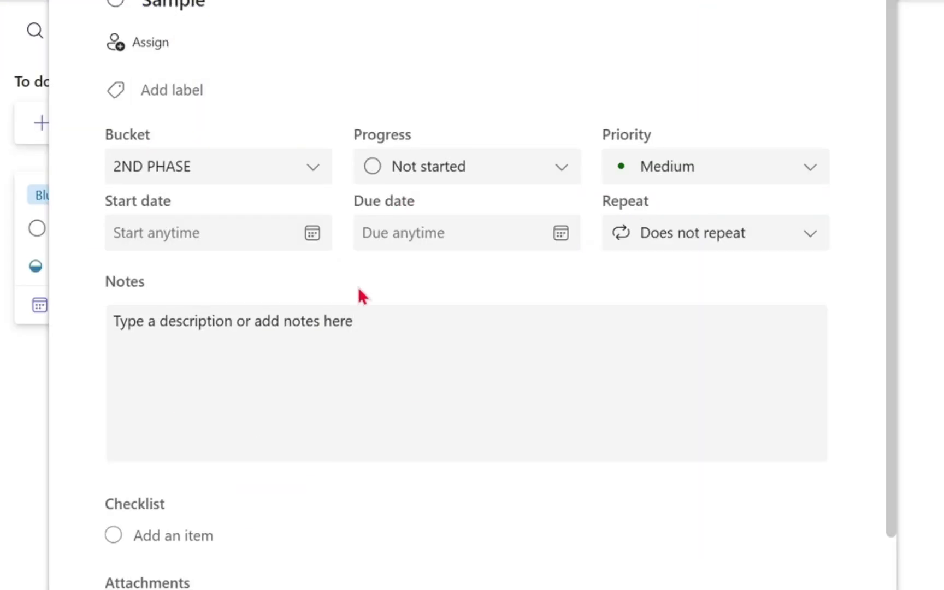
pyautogui.click(464, 404)
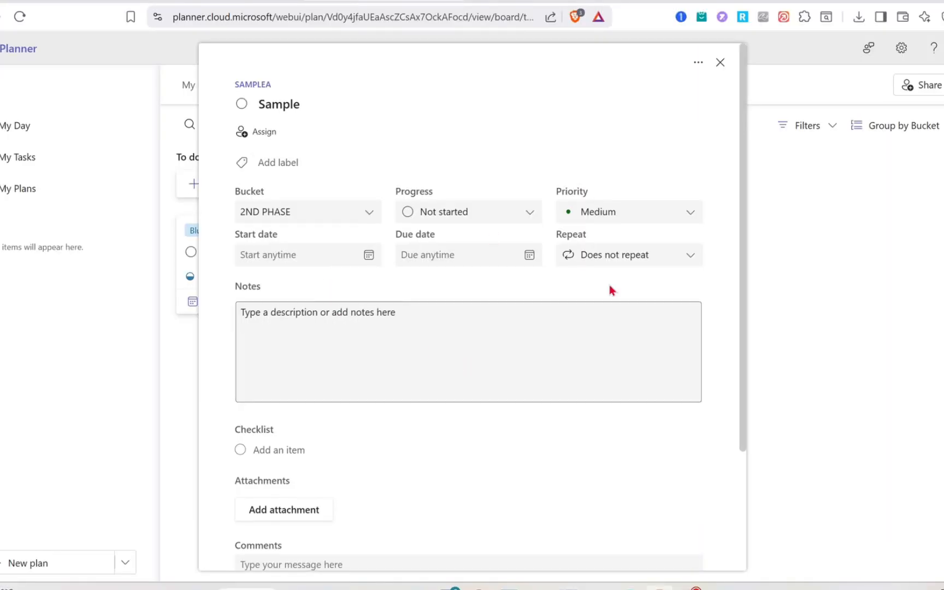
pyautogui.scroll(-3, 452, 321)
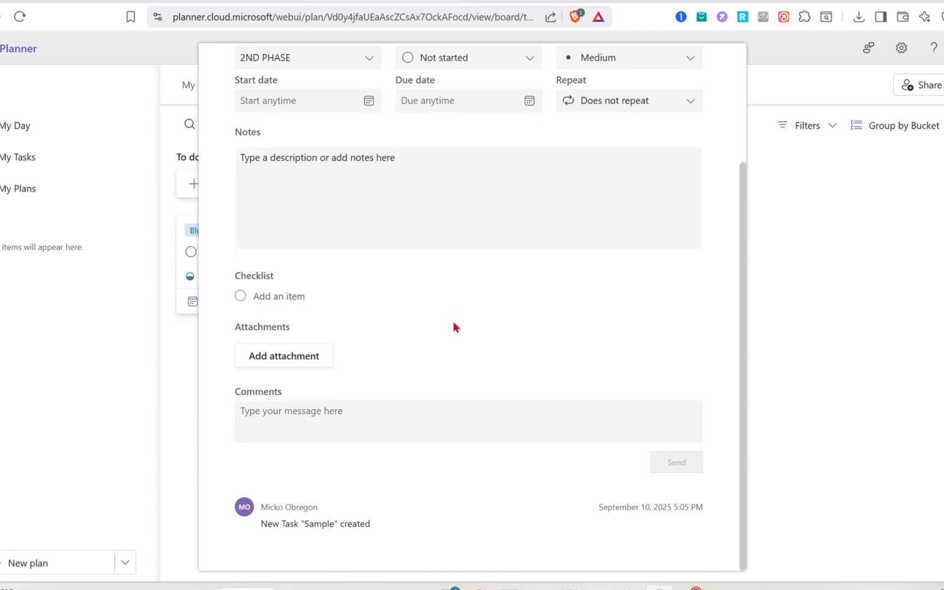
pyautogui.scroll(3, 452, 327)
pyautogui.click(720, 62)
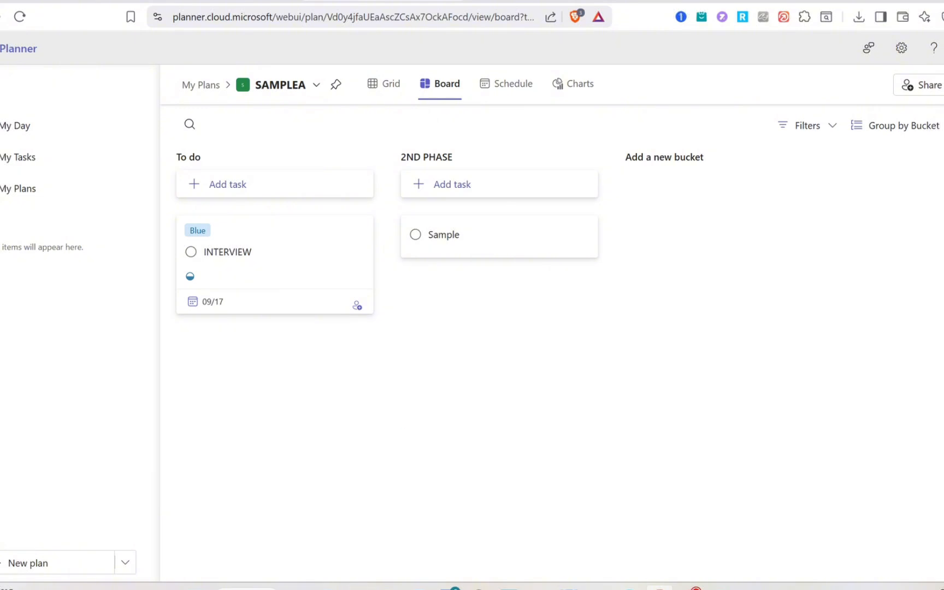
# Review the plan's tasks in the Grid, Schedule and Charts views, and return to the Board view
pyautogui.click(367, 87)
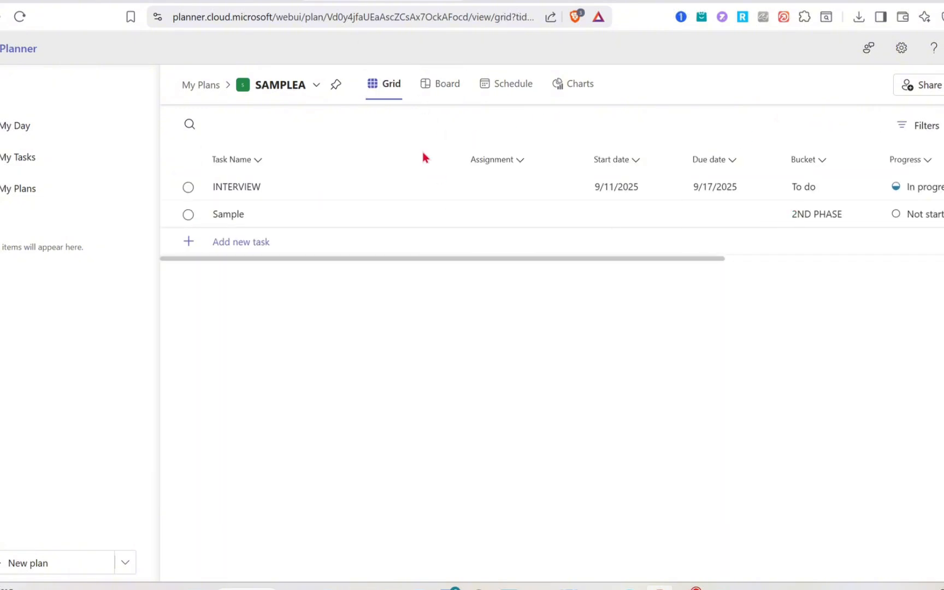
pyautogui.click(504, 87)
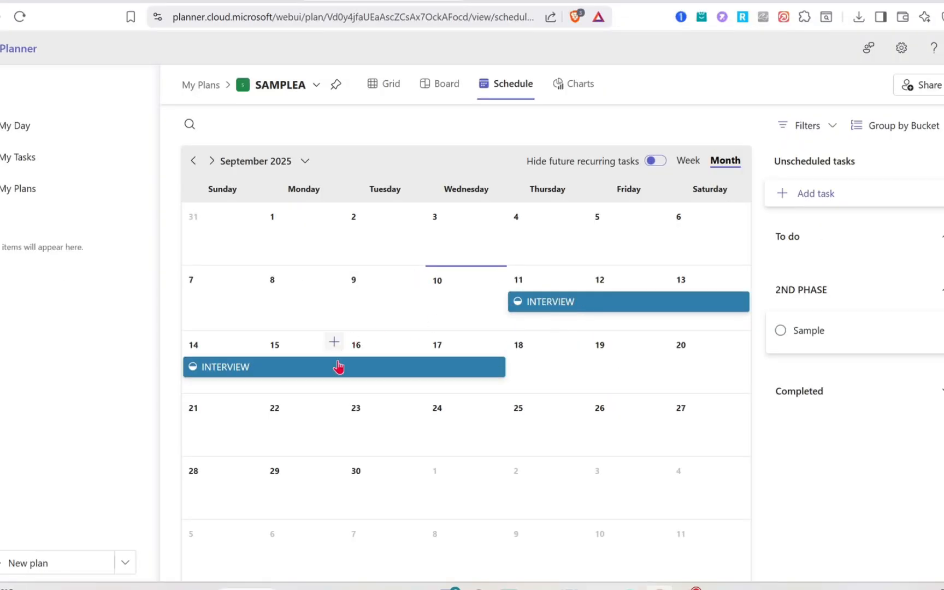
pyautogui.click(563, 89)
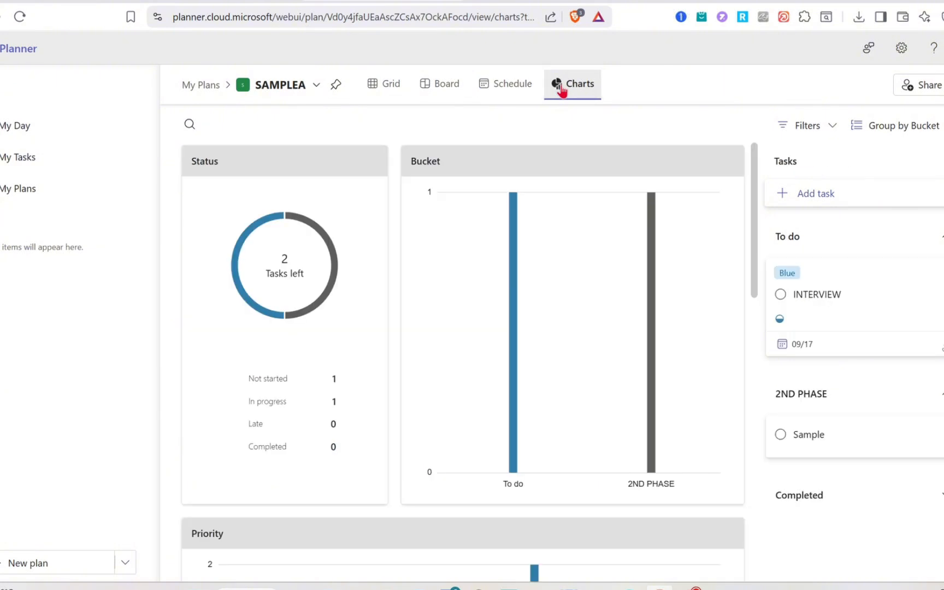
pyautogui.scroll(-3, 446, 404)
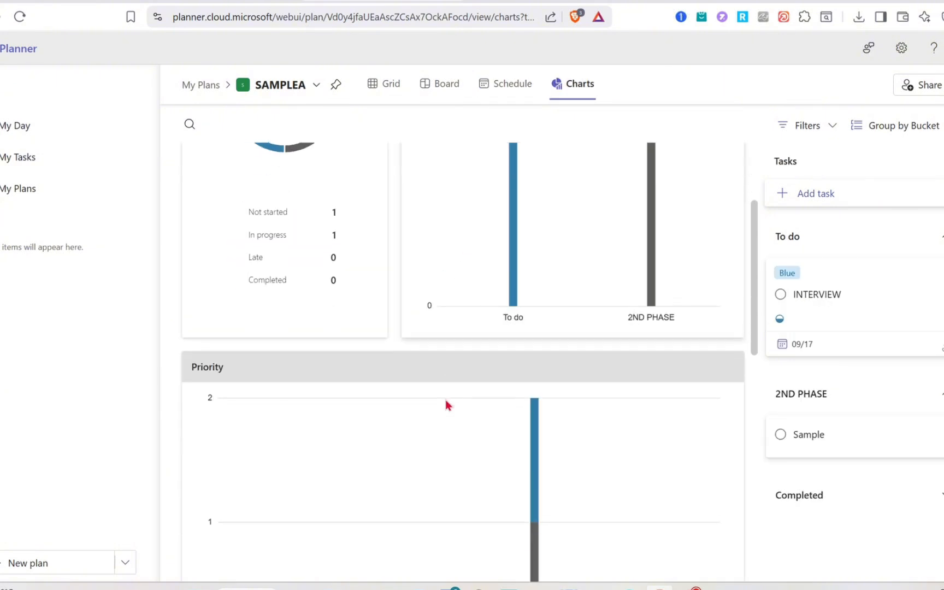
pyautogui.scroll(3, 445, 404)
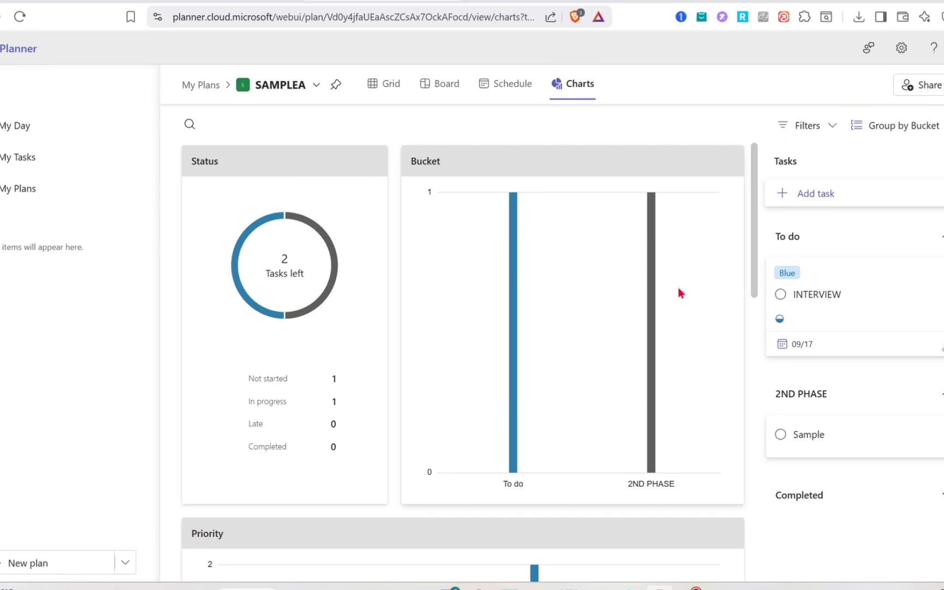
pyautogui.click(441, 83)
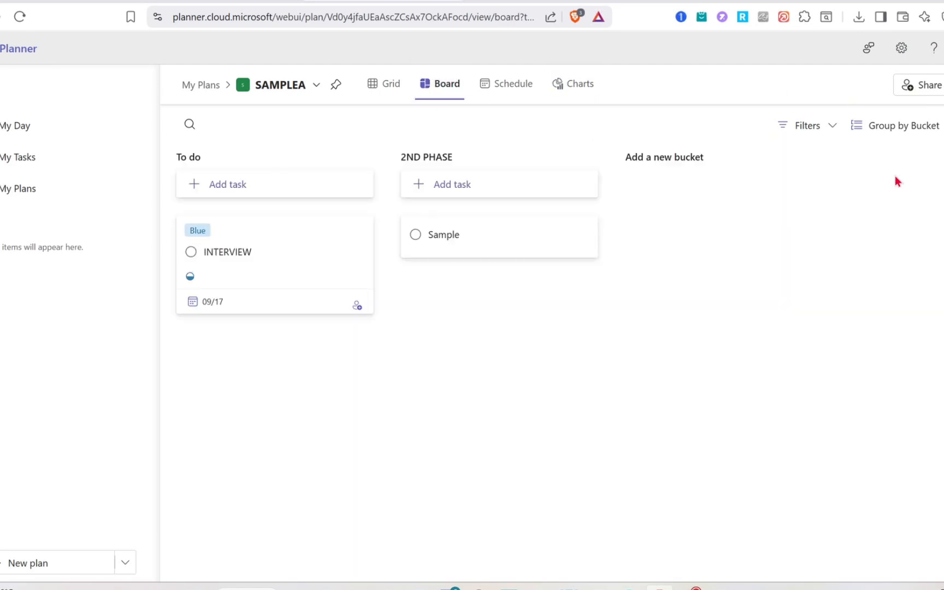
# Open the plan's member invitation dialog, go from it to the SAMPLEA group in Outlook, and view the SAMPLE 2 group
pyautogui.click(939, 89)
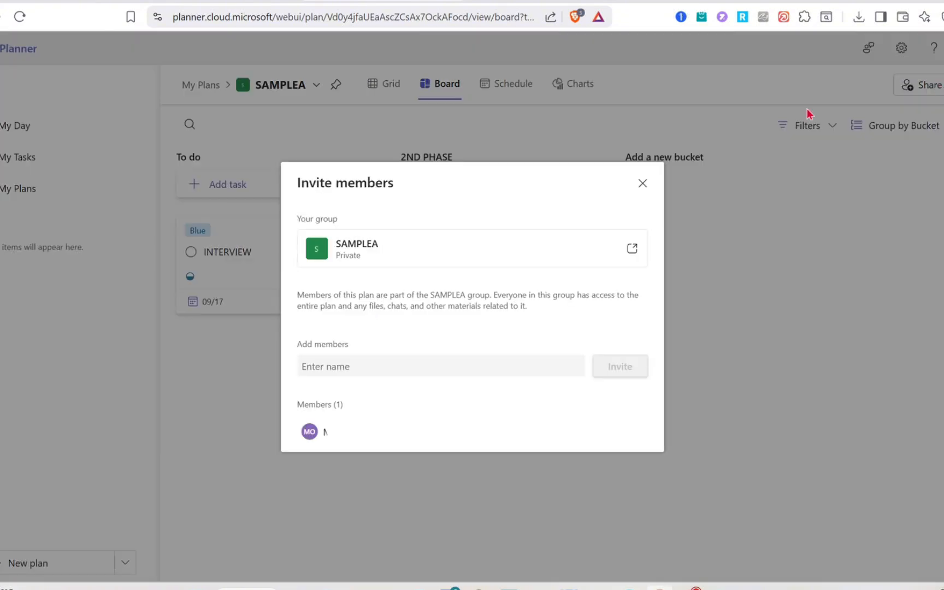
pyautogui.click(437, 257)
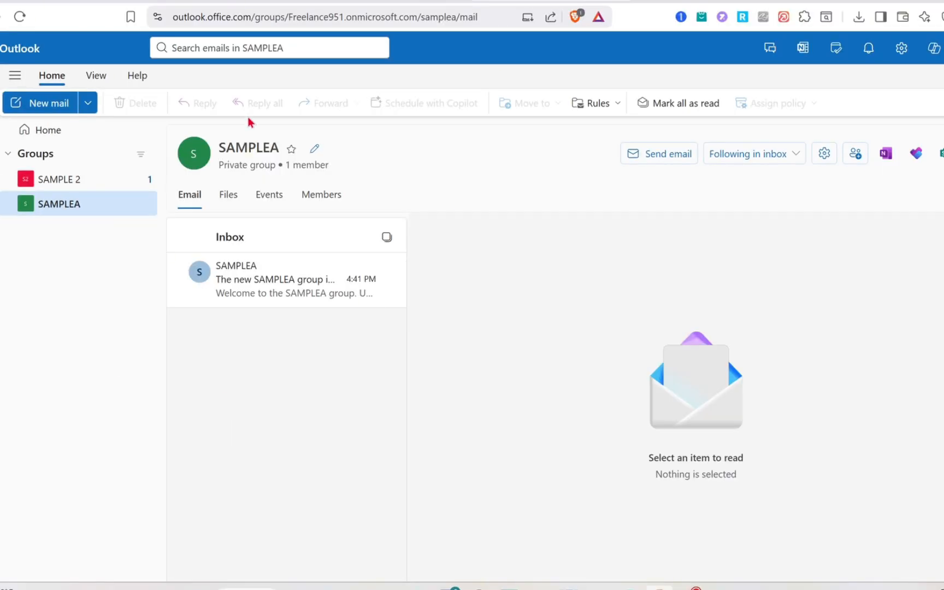
pyautogui.click(94, 179)
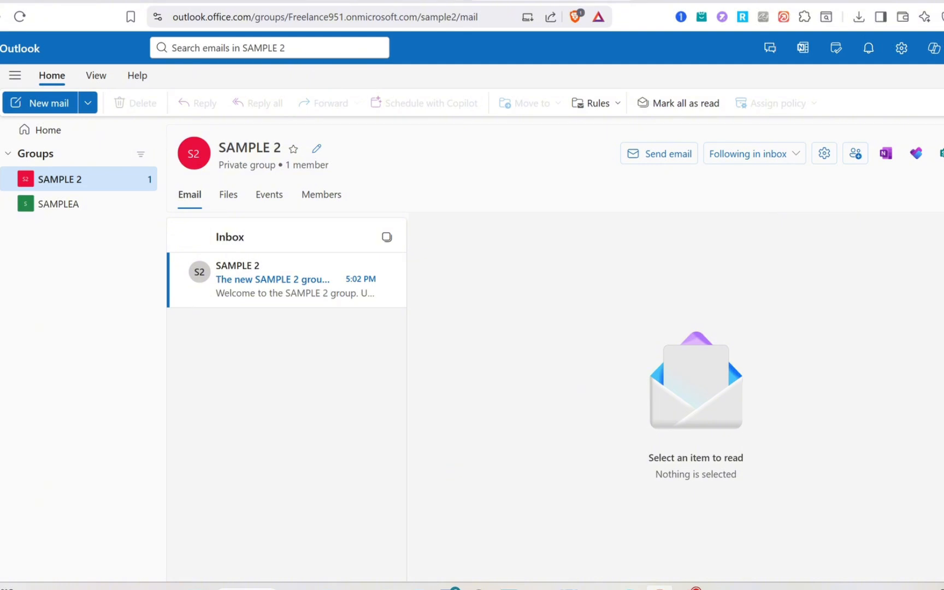
# Return to the SAMPLEA group and read through its welcome email
pyautogui.click(214, 1)
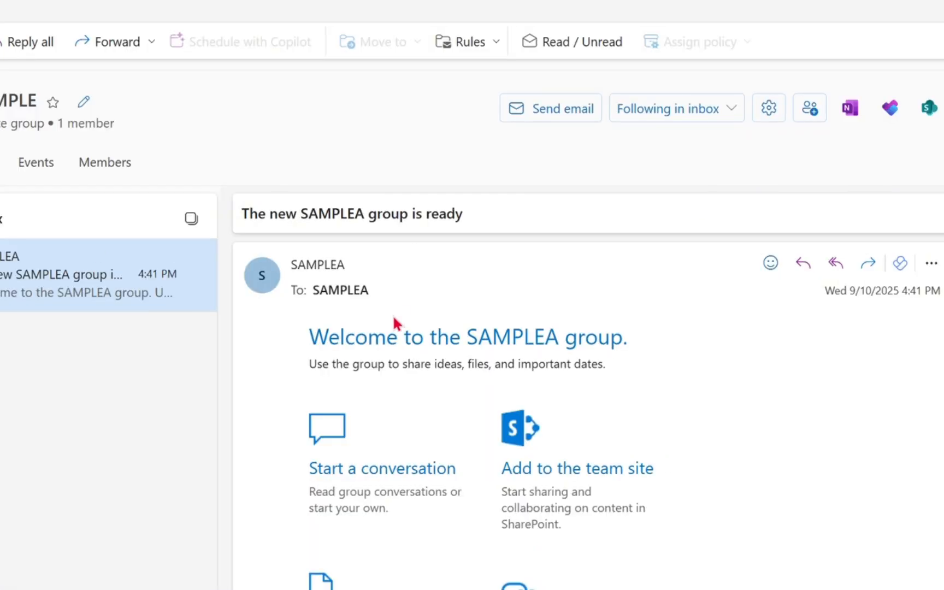
pyautogui.scroll(-2, 394, 322)
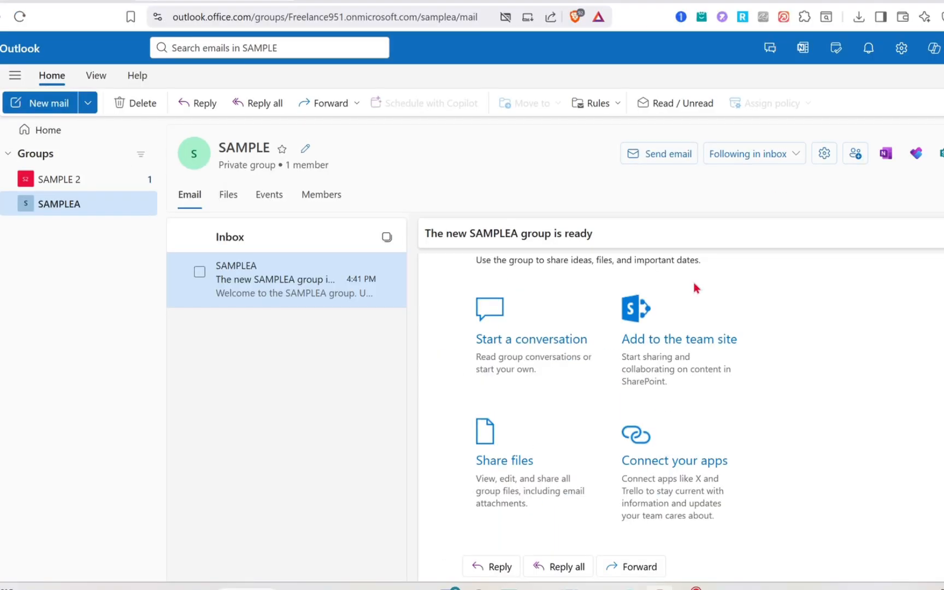
pyautogui.scroll(-2, 628, 418)
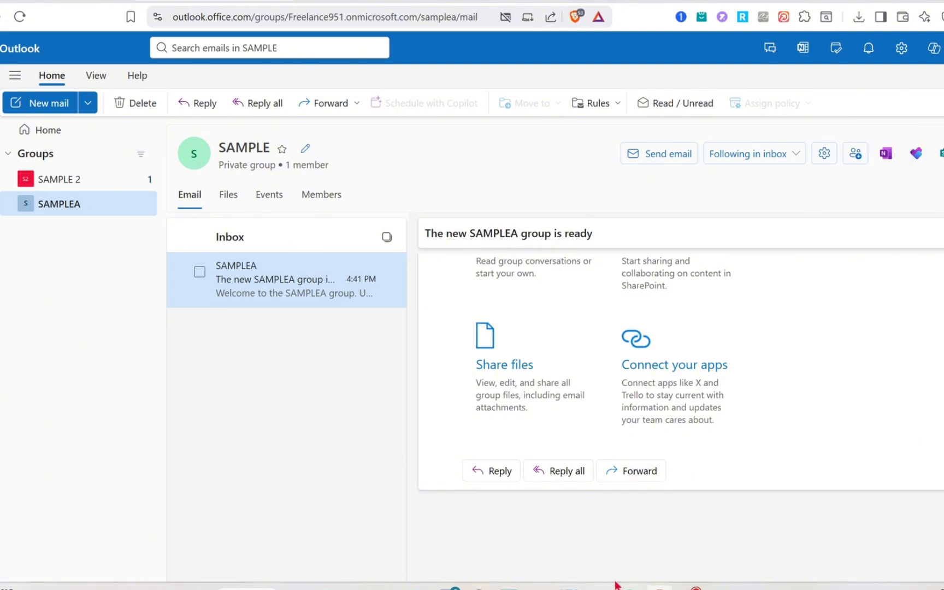
# Start a new event from the SAMPLEA group and title it HOLIDAYS
pyautogui.click(91, 104)
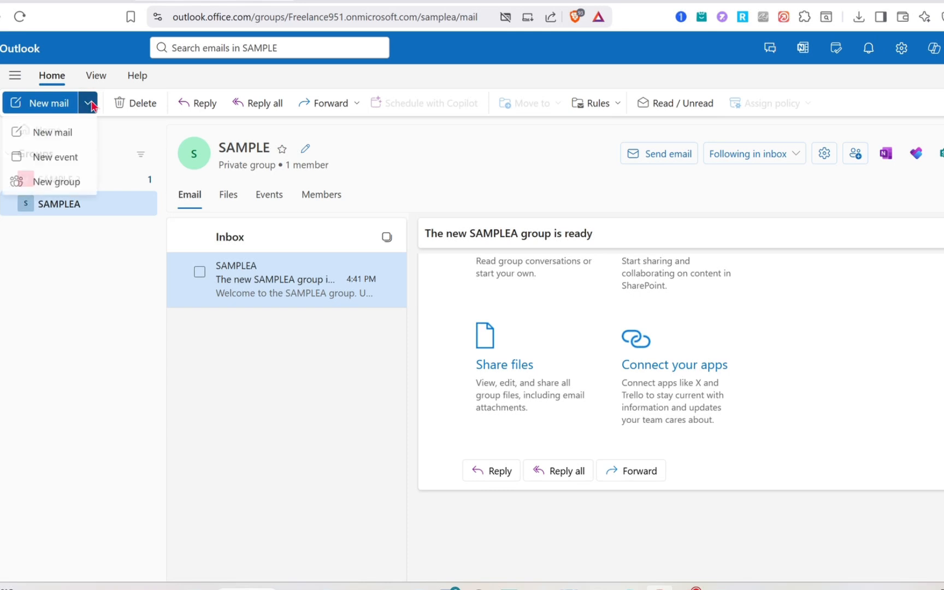
pyautogui.click(60, 159)
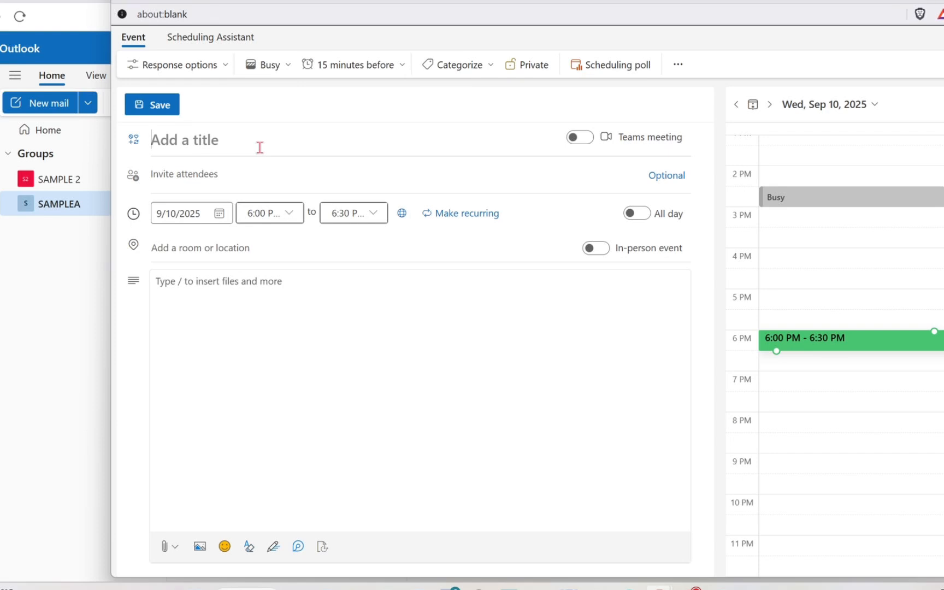
pyautogui.press('capslock')
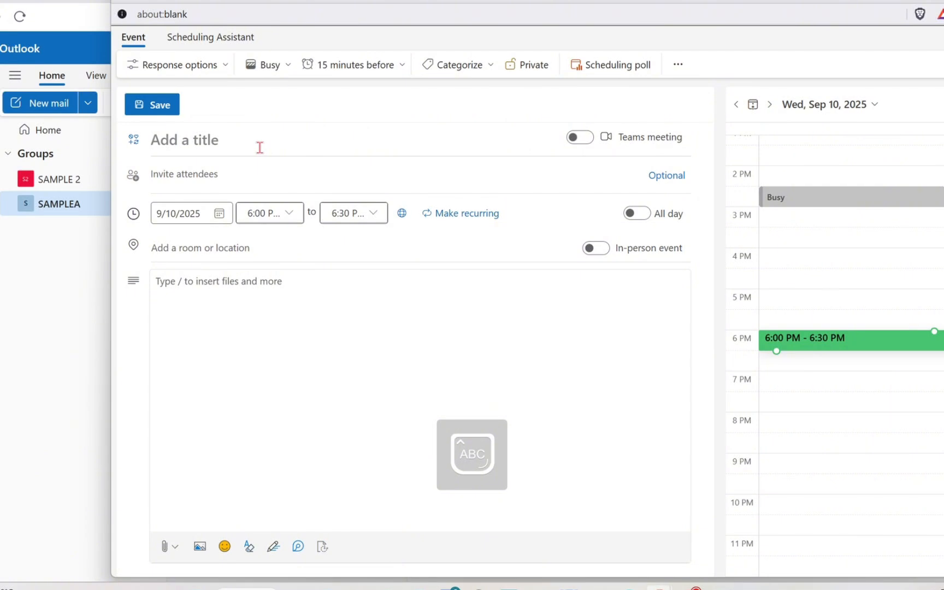
pyautogui.write('HOL')
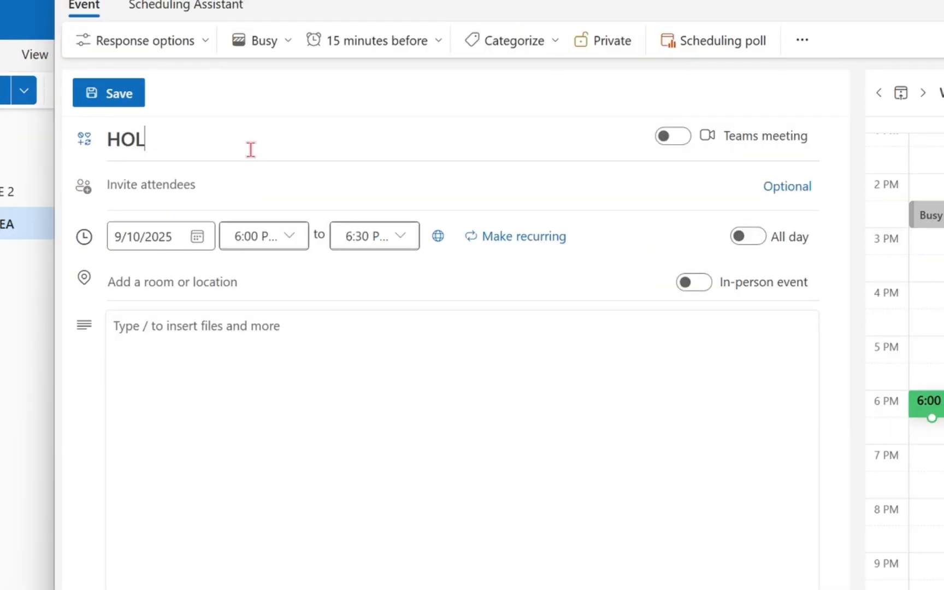
pyautogui.write('IDAYS')
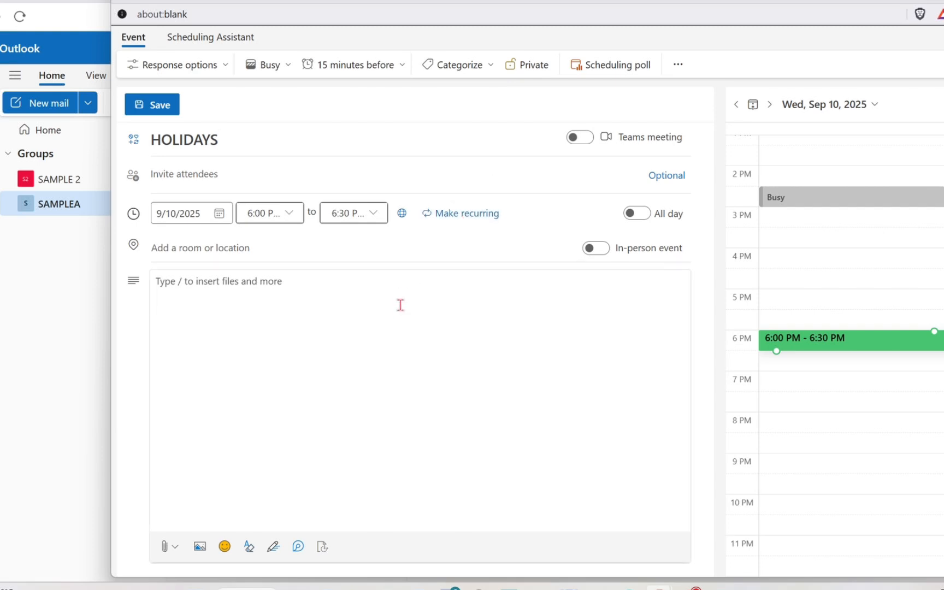
pyautogui.click(346, 339)
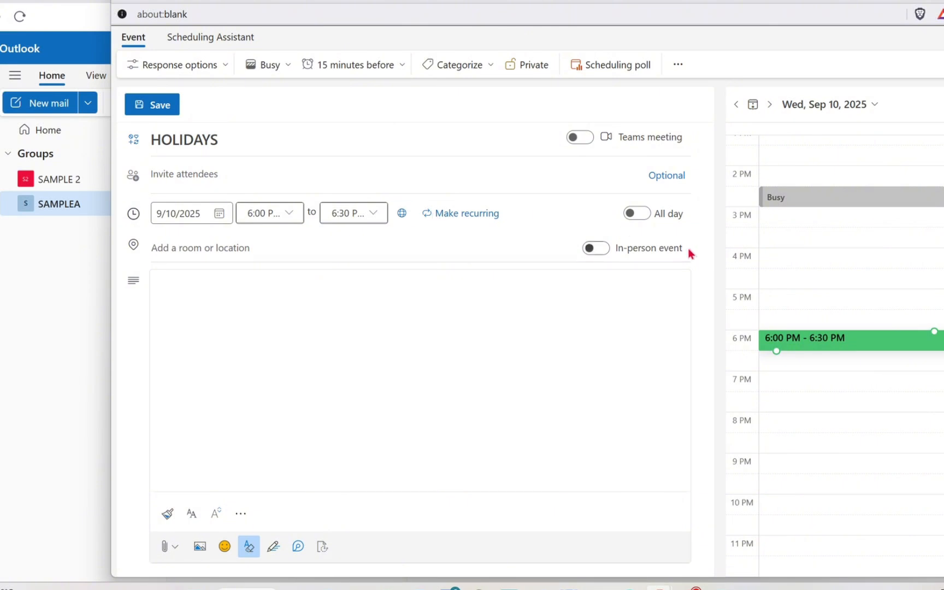
# Set the HOLIDAYS event's reminder to 1 hour before and assign it the Orange category
pyautogui.click(595, 248)
pyautogui.click(596, 249)
pyautogui.click(392, 70)
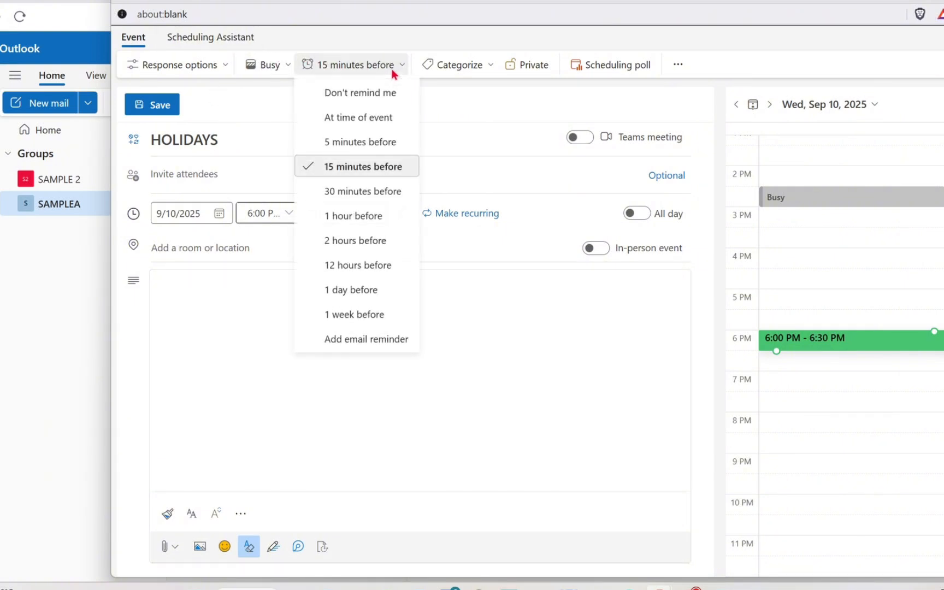
pyautogui.click(345, 214)
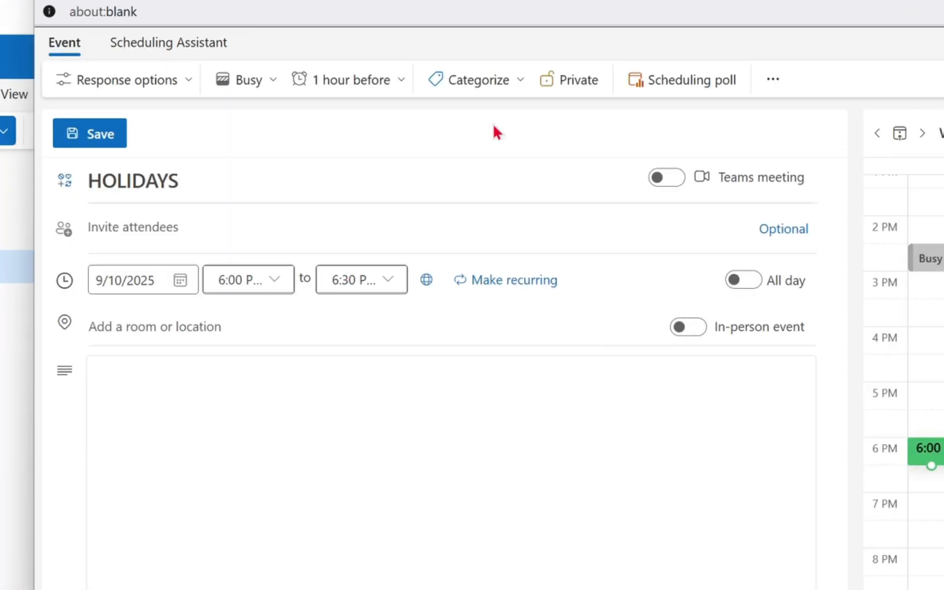
pyautogui.click(508, 84)
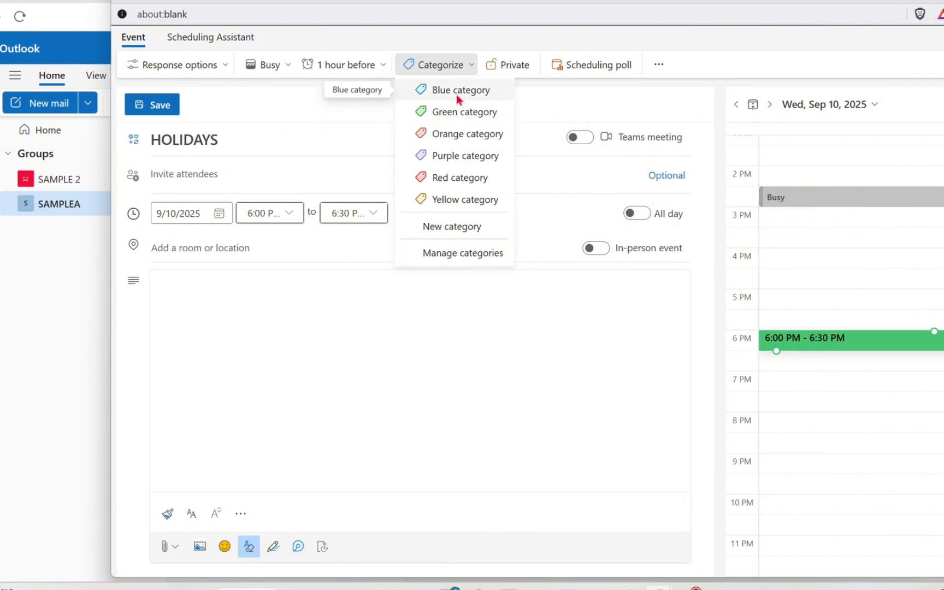
pyautogui.click(444, 134)
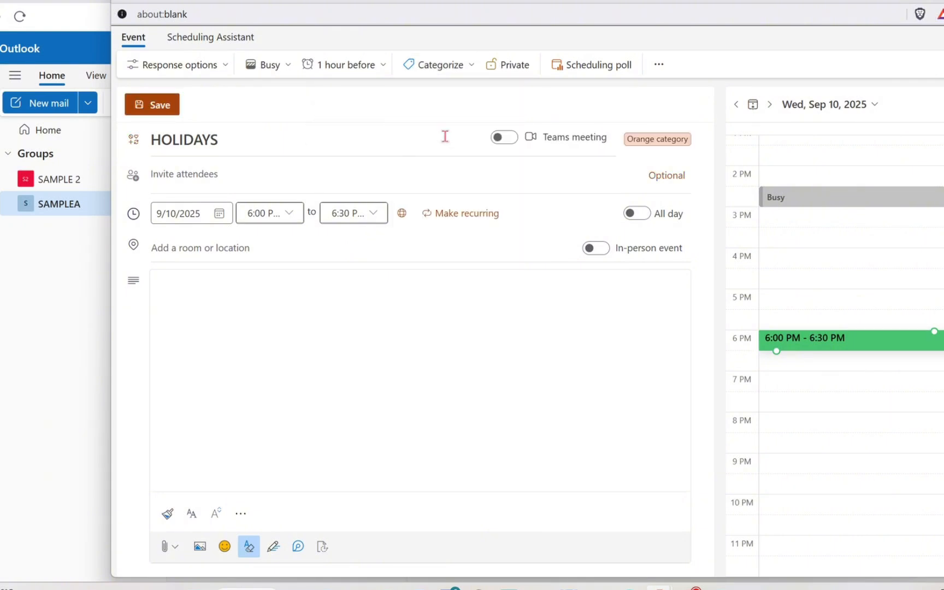
# Look at the scheduling poll pane for the HOLIDAYS event and close it, leaving the event non-private
pyautogui.click(519, 66)
pyautogui.click(519, 66)
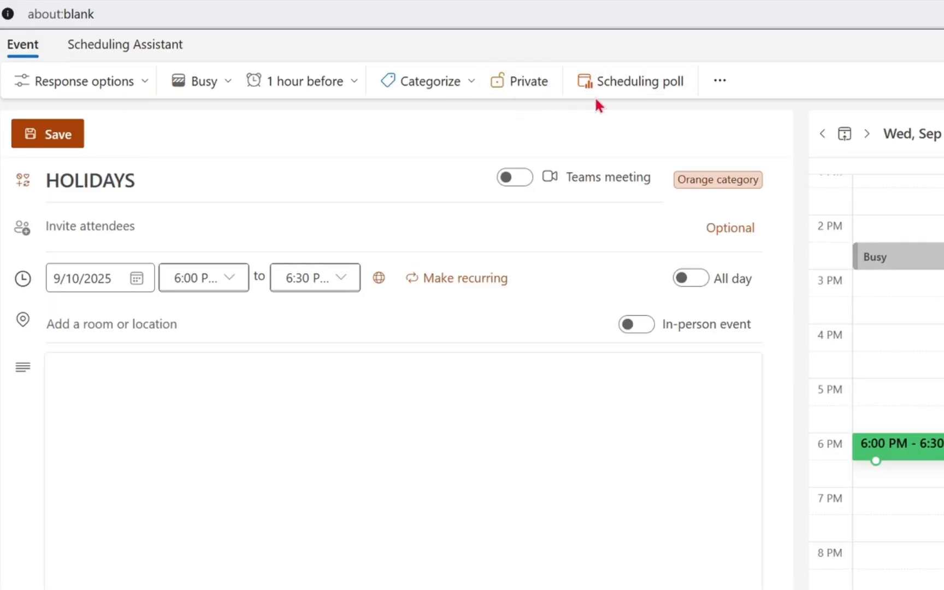
pyautogui.click(641, 87)
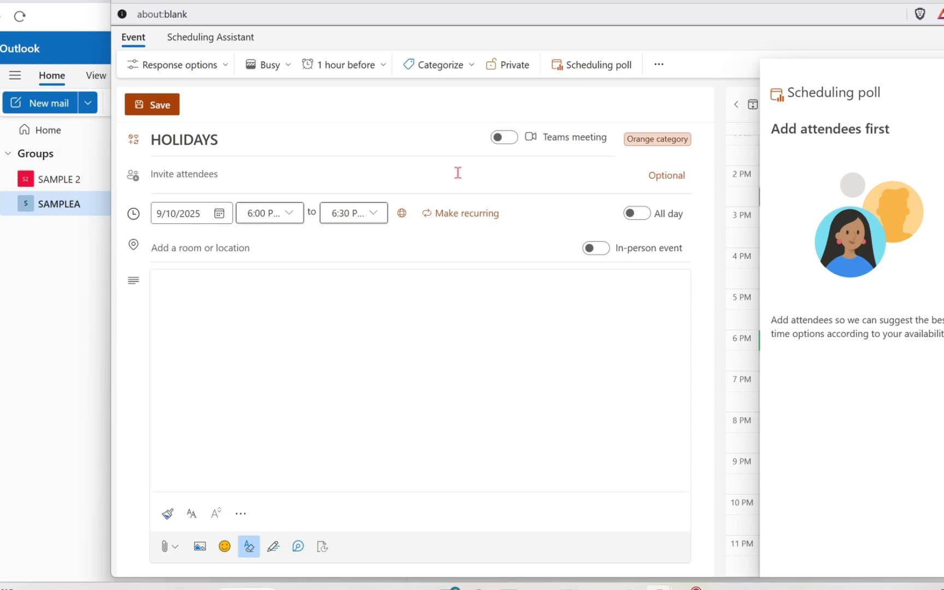
pyautogui.click(362, 128)
pyautogui.click(943, 93)
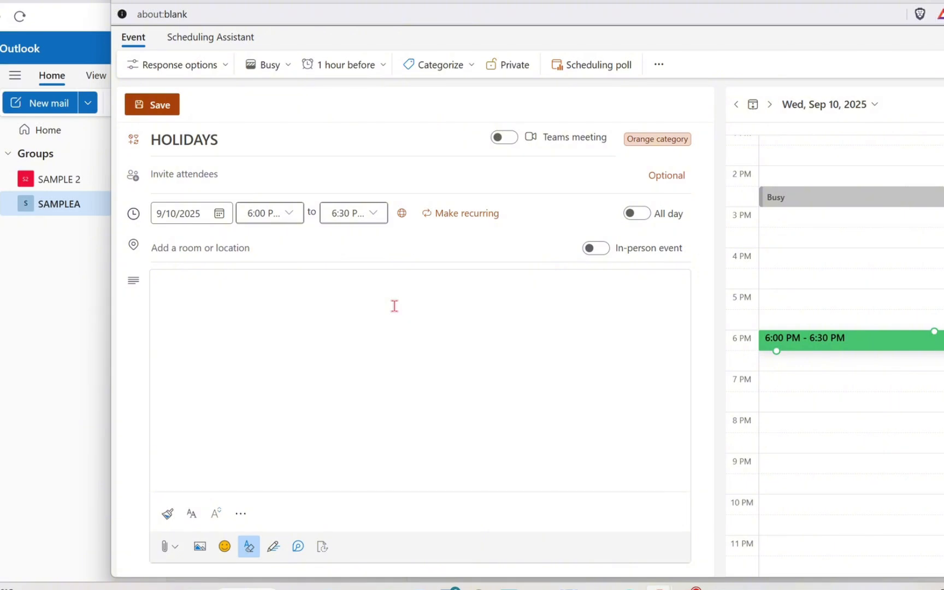
# Save the HOLIDAYS event and allow the site's location request
pyautogui.click(164, 109)
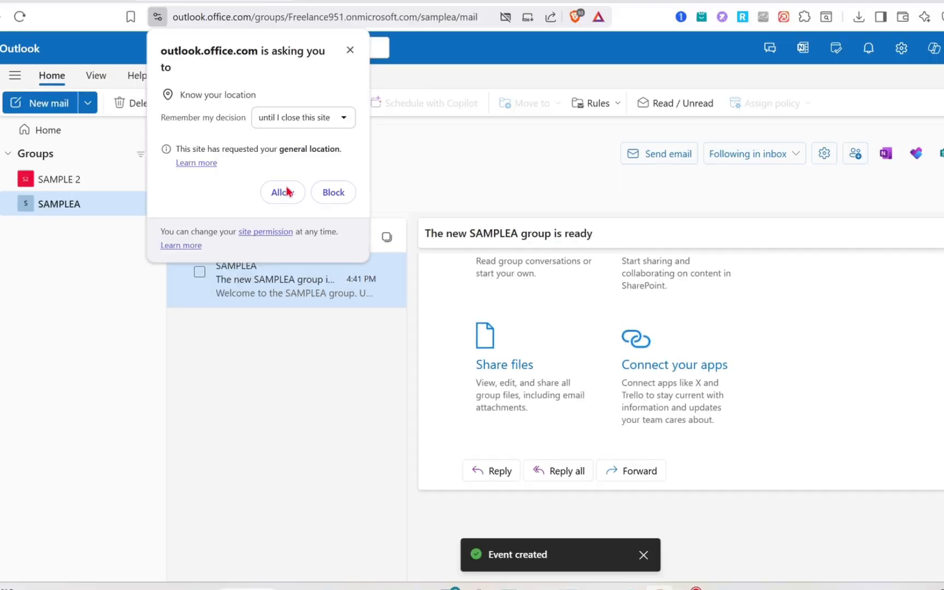
pyautogui.click(235, 160)
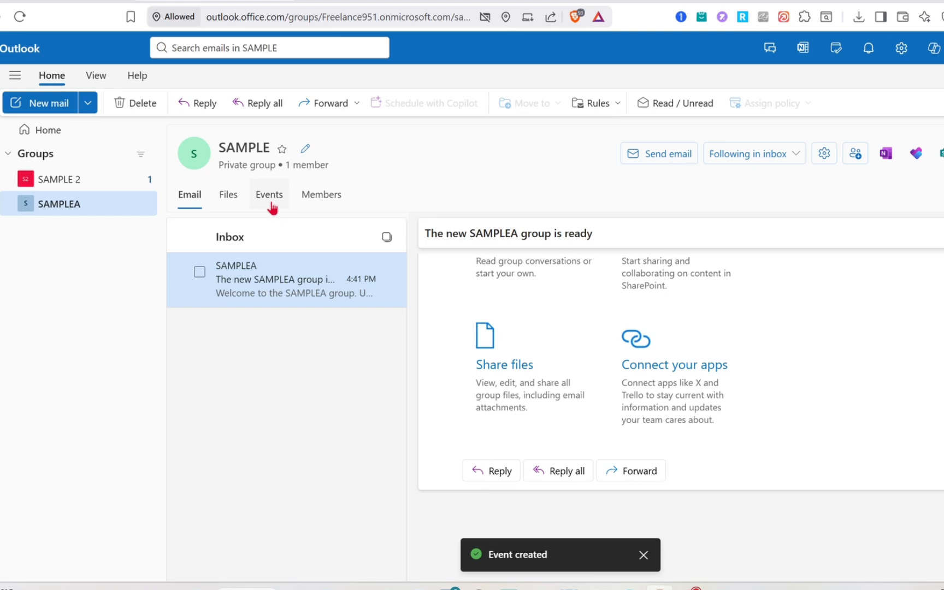
# Check the SAMPLEA group's events, expanding September to the full month and browsing several of its dates
pyautogui.click(271, 206)
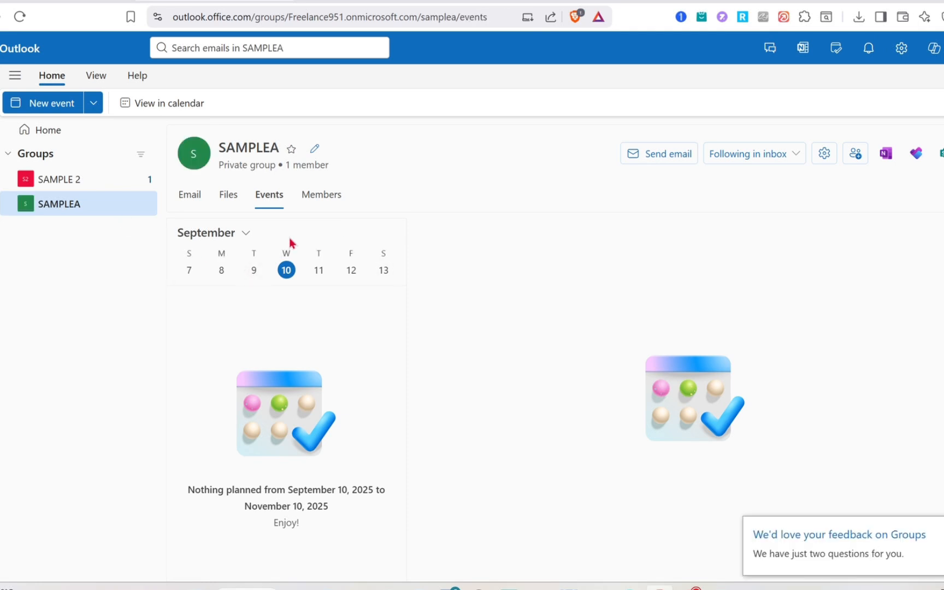
pyautogui.click(246, 235)
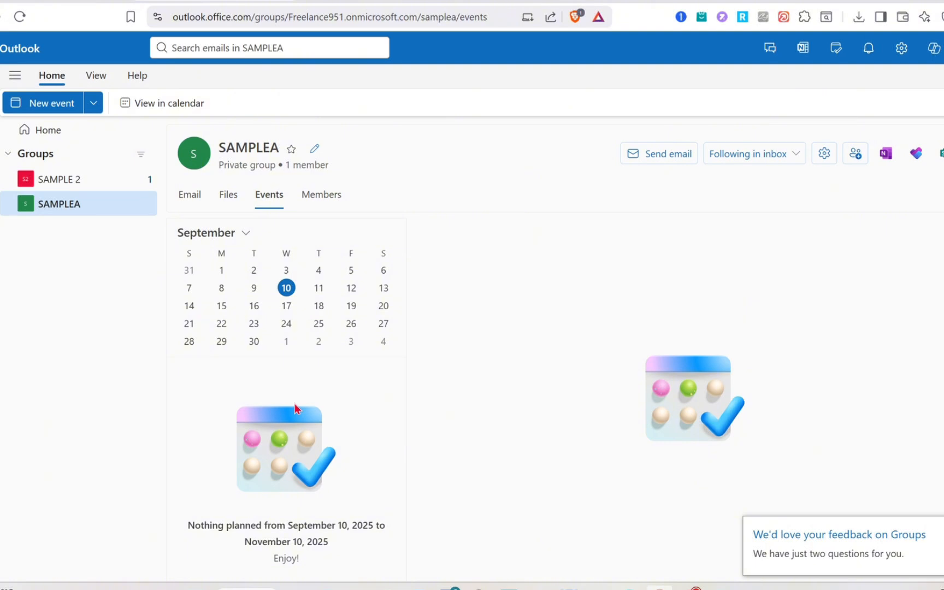
pyautogui.click(320, 292)
pyautogui.press('Right')
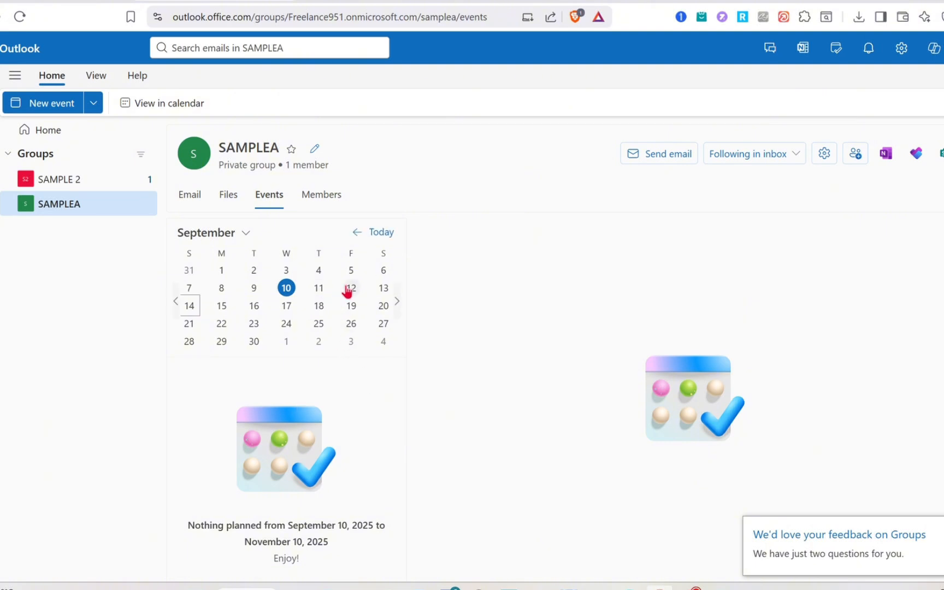
pyautogui.click(190, 311)
pyautogui.click(290, 293)
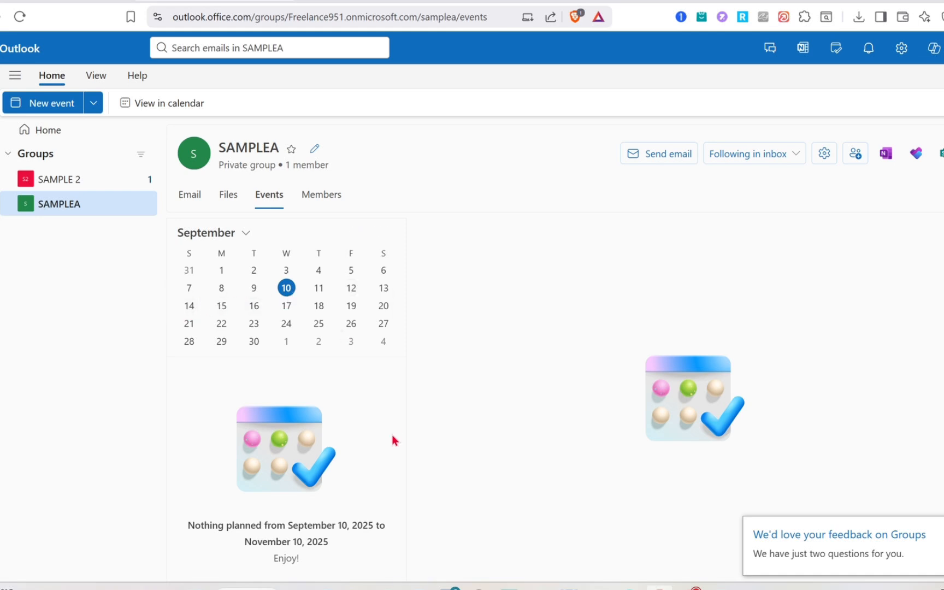
pyautogui.click(327, 200)
pyautogui.click(276, 201)
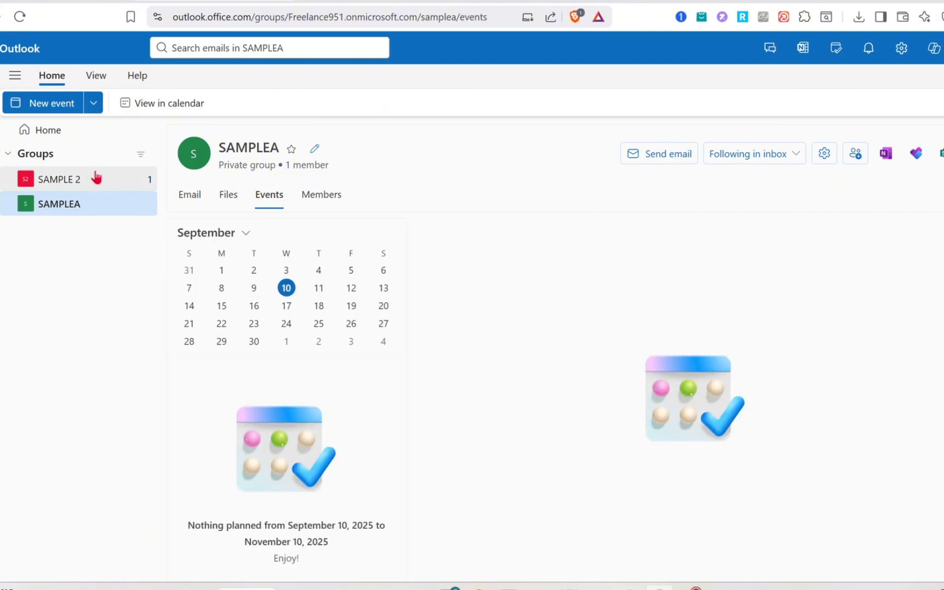
# Create another group event with the default details and save it without a title
pyautogui.click(74, 104)
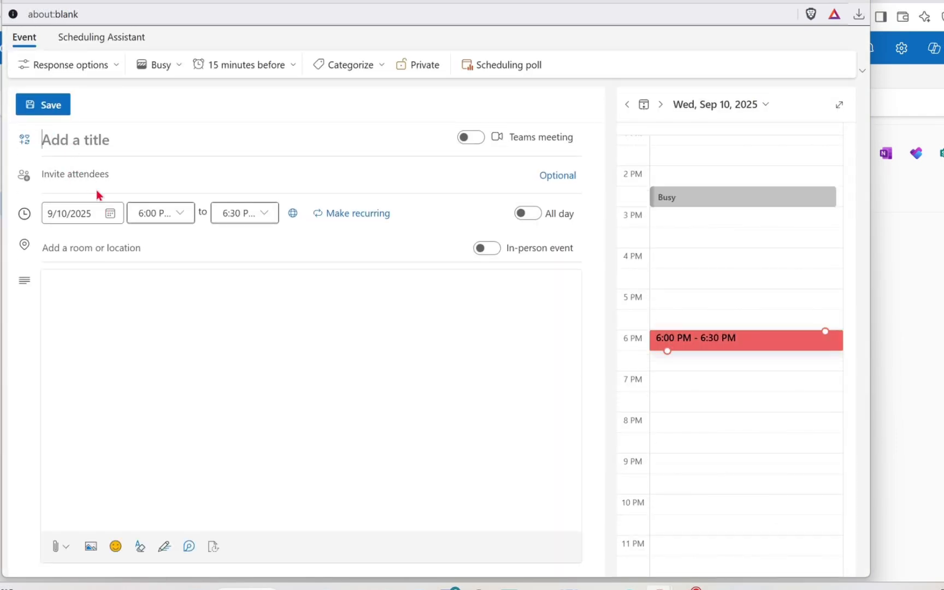
pyautogui.click(51, 105)
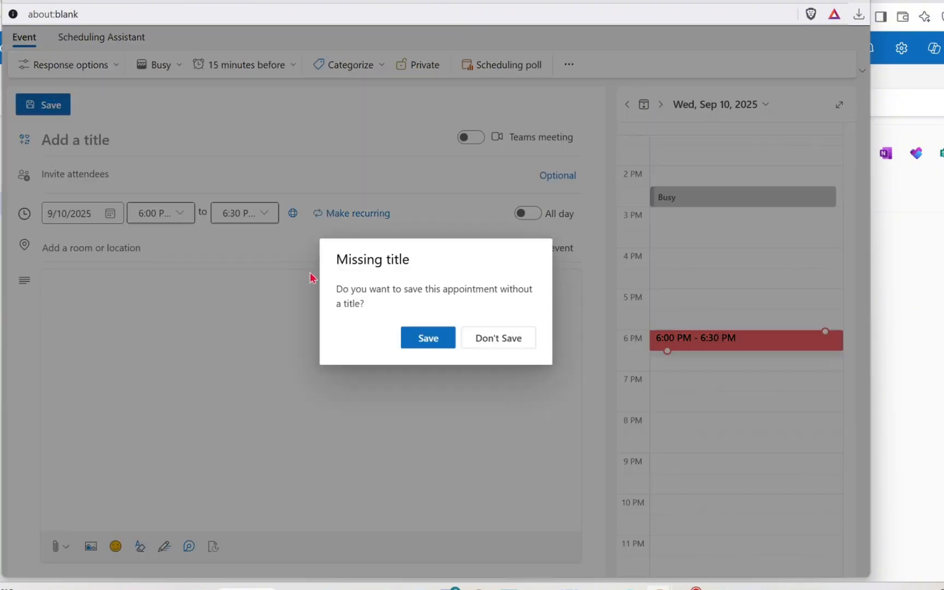
pyautogui.click(444, 340)
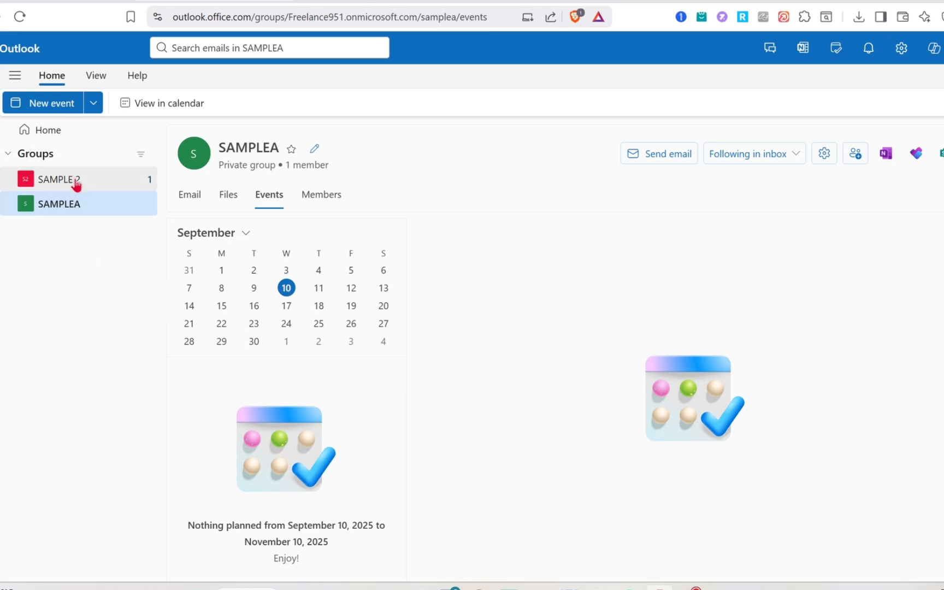
# View the SAMPLEA group's email and files pages, and return to its events page
pyautogui.click(47, 155)
pyautogui.click(47, 155)
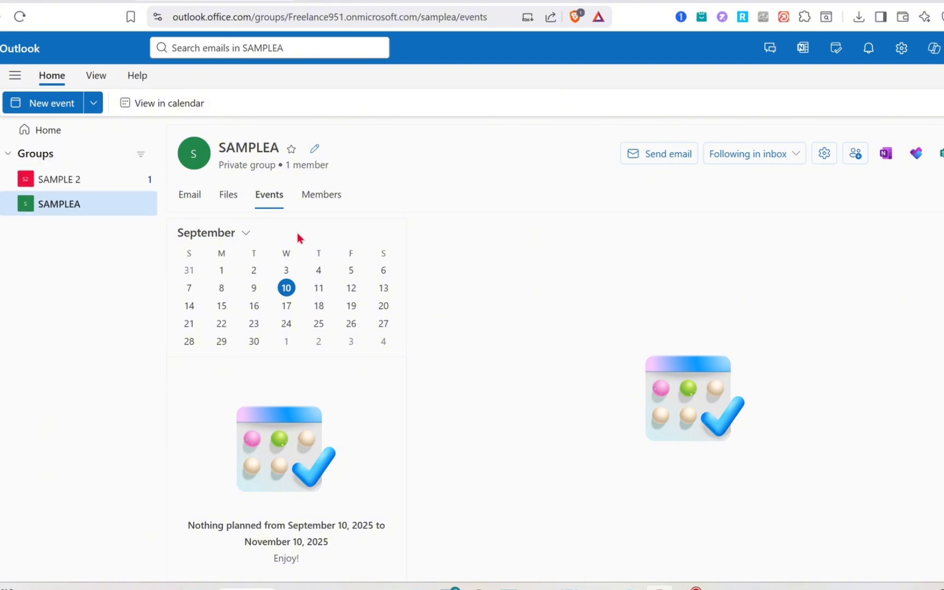
pyautogui.click(193, 195)
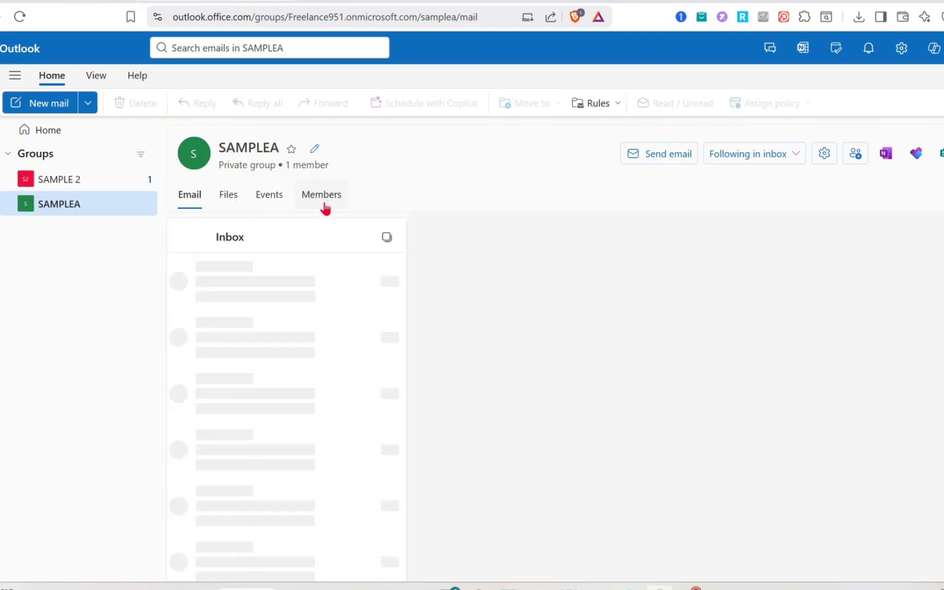
pyautogui.click(231, 201)
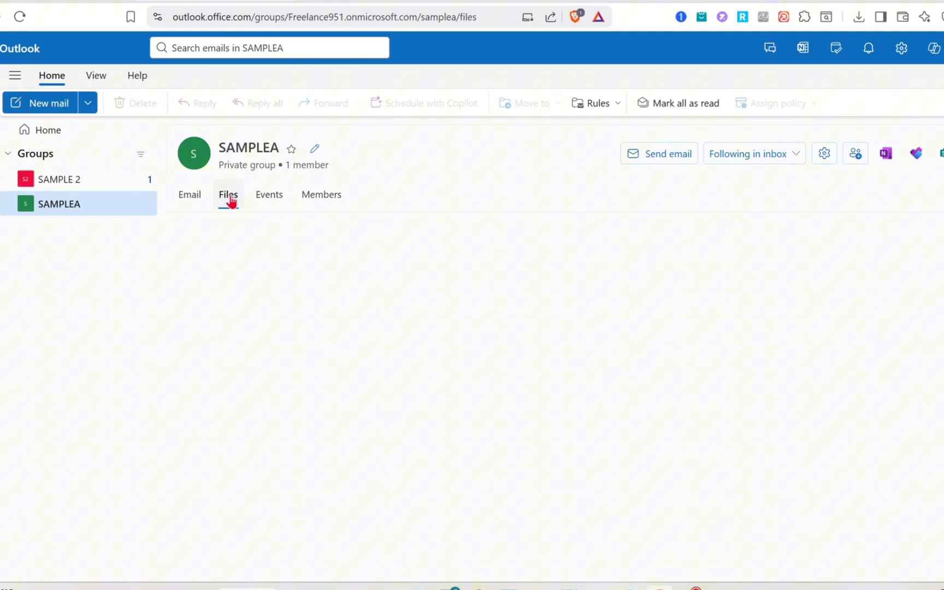
pyautogui.click(259, 206)
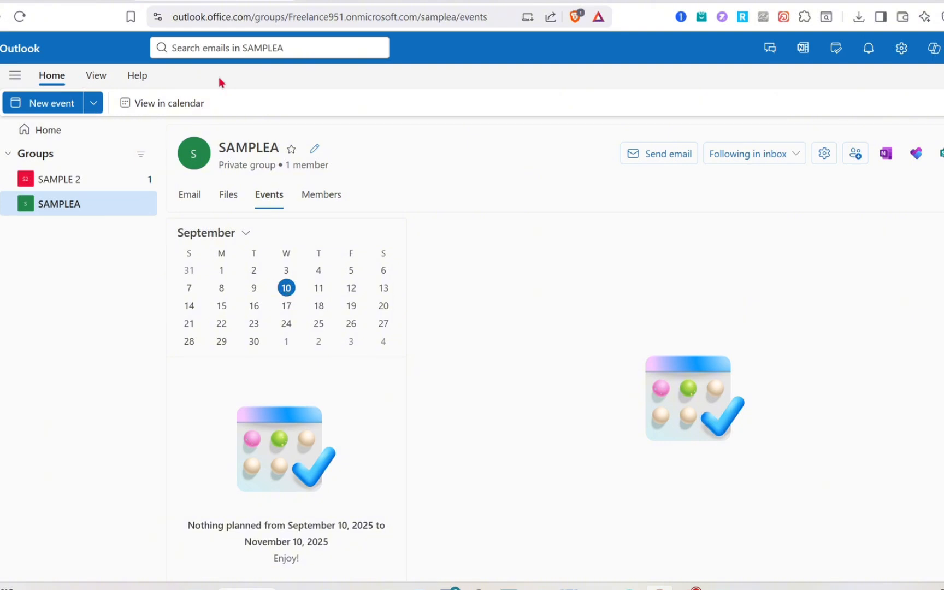
# Show the group's events in the calendar and open the full details of the HOLIDAYS event
pyautogui.click(167, 105)
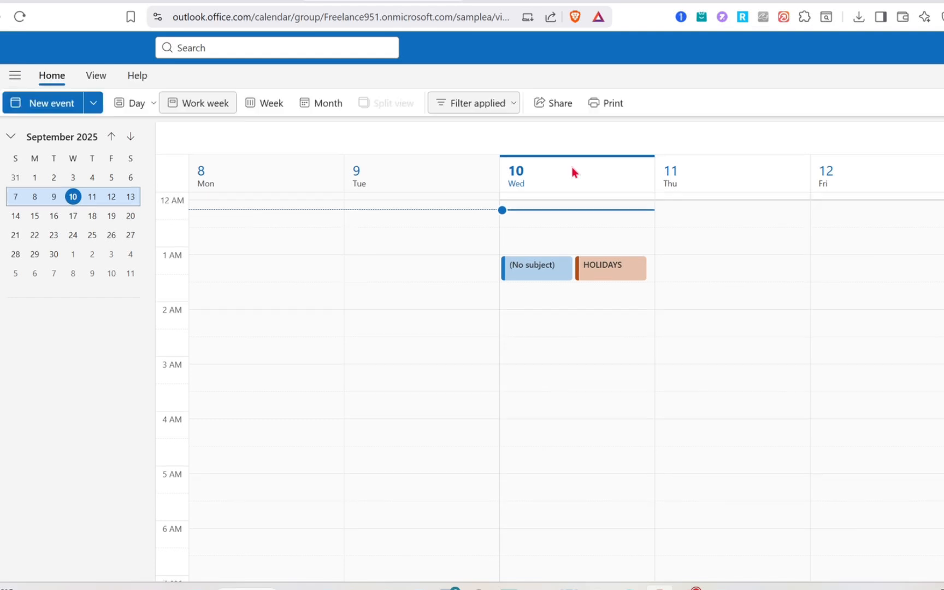
pyautogui.click(597, 278)
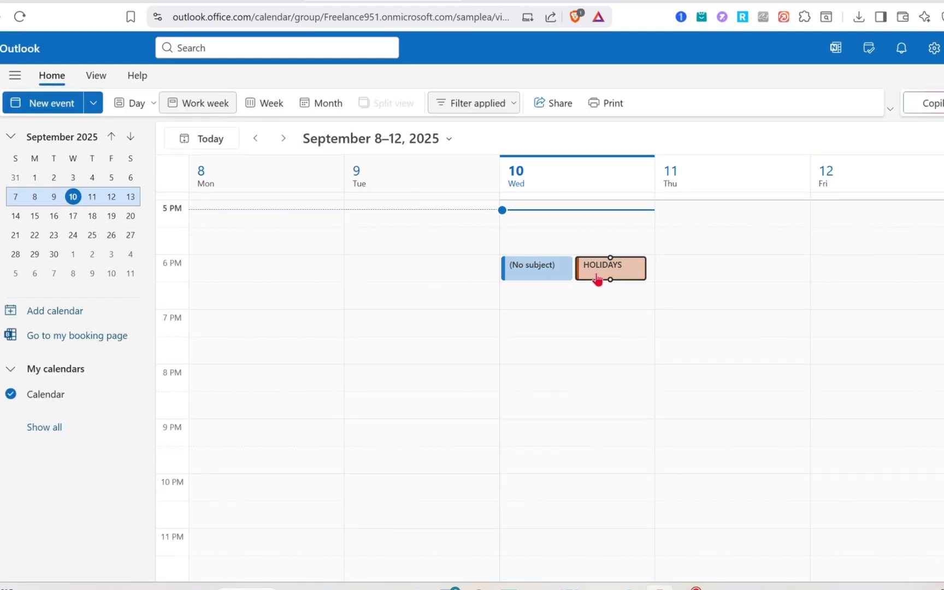
pyautogui.doubleClick(599, 278)
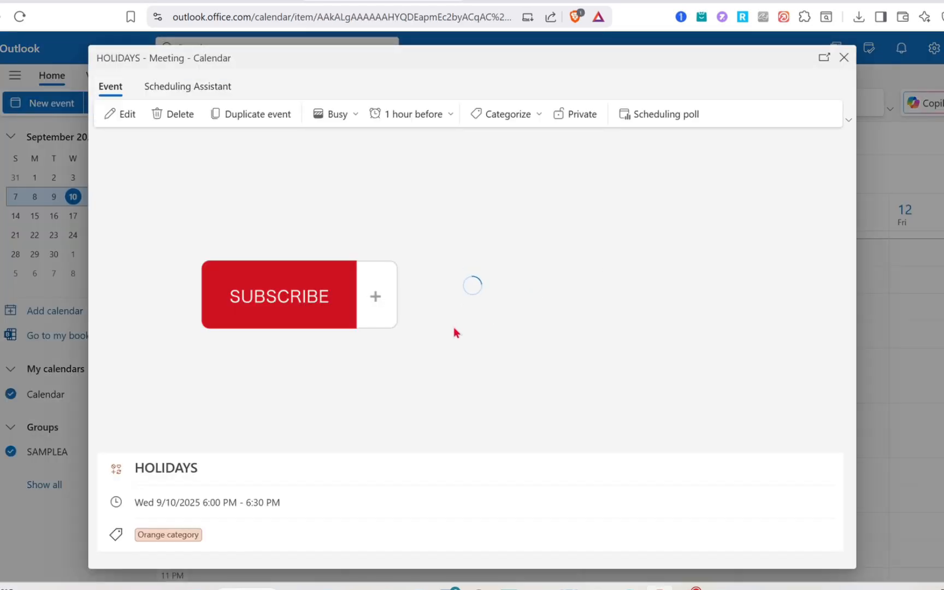